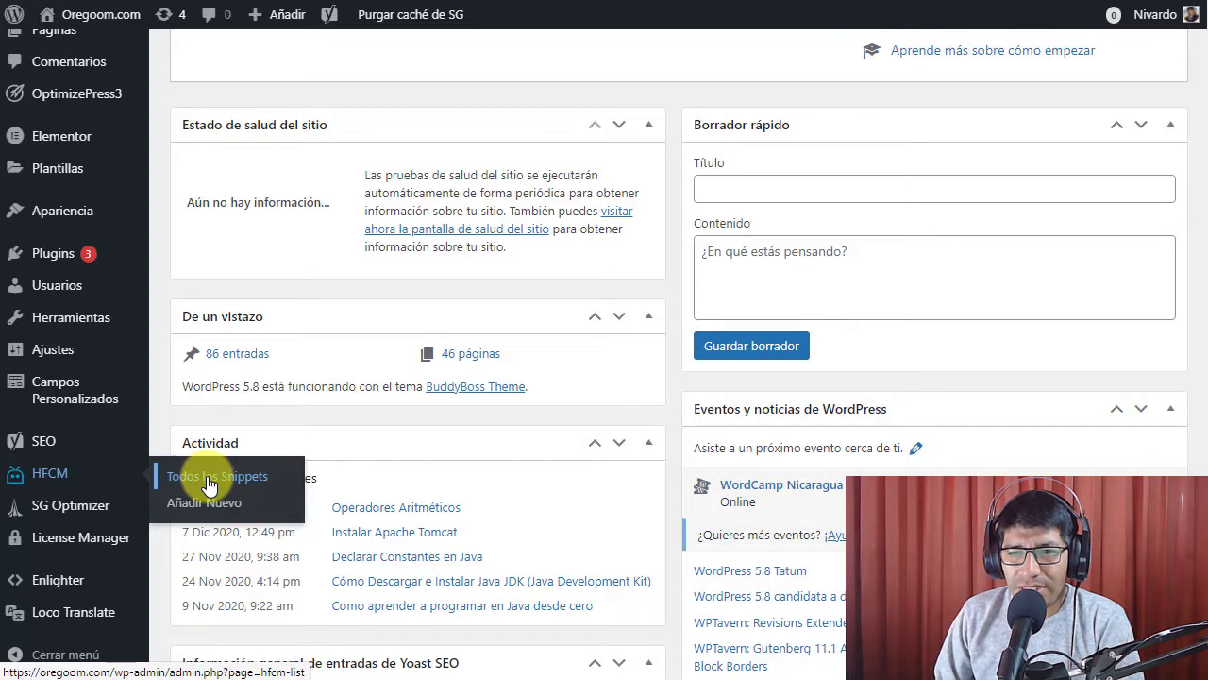
Open the Google Analytics snippet from the HFCM snippet list for editing and bring its code into view
{"action": "left_click", "coordinate": [208, 480]}
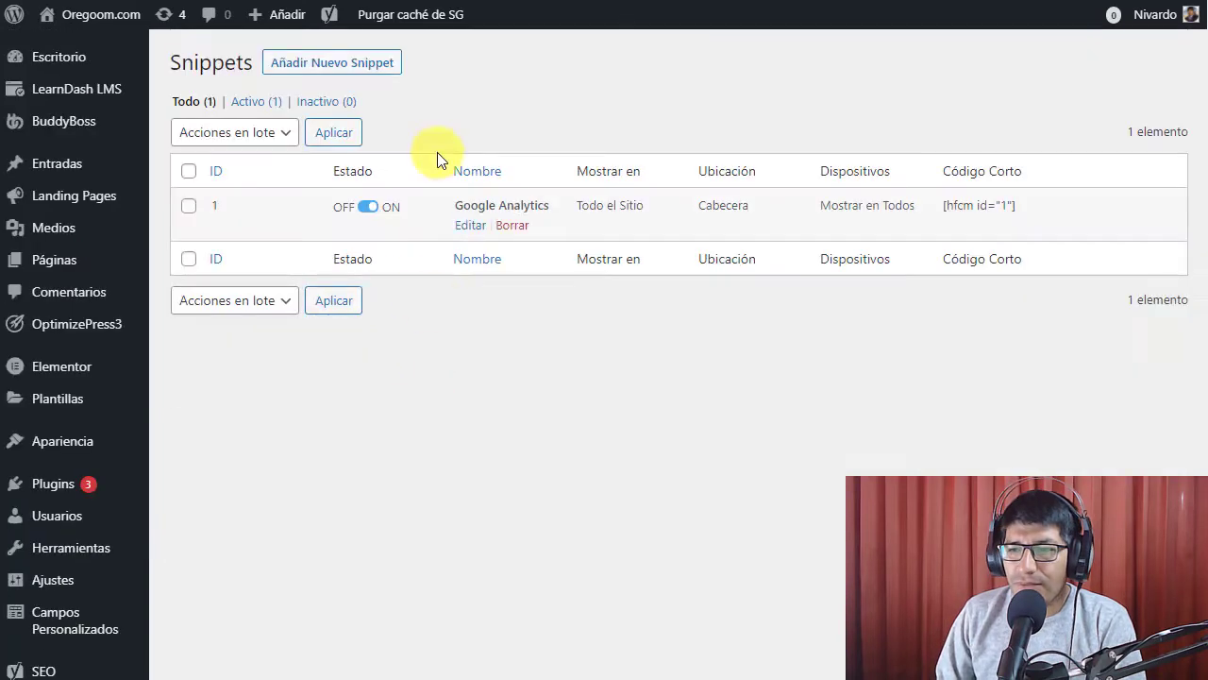
{"action": "left_click", "coordinate": [467, 229]}
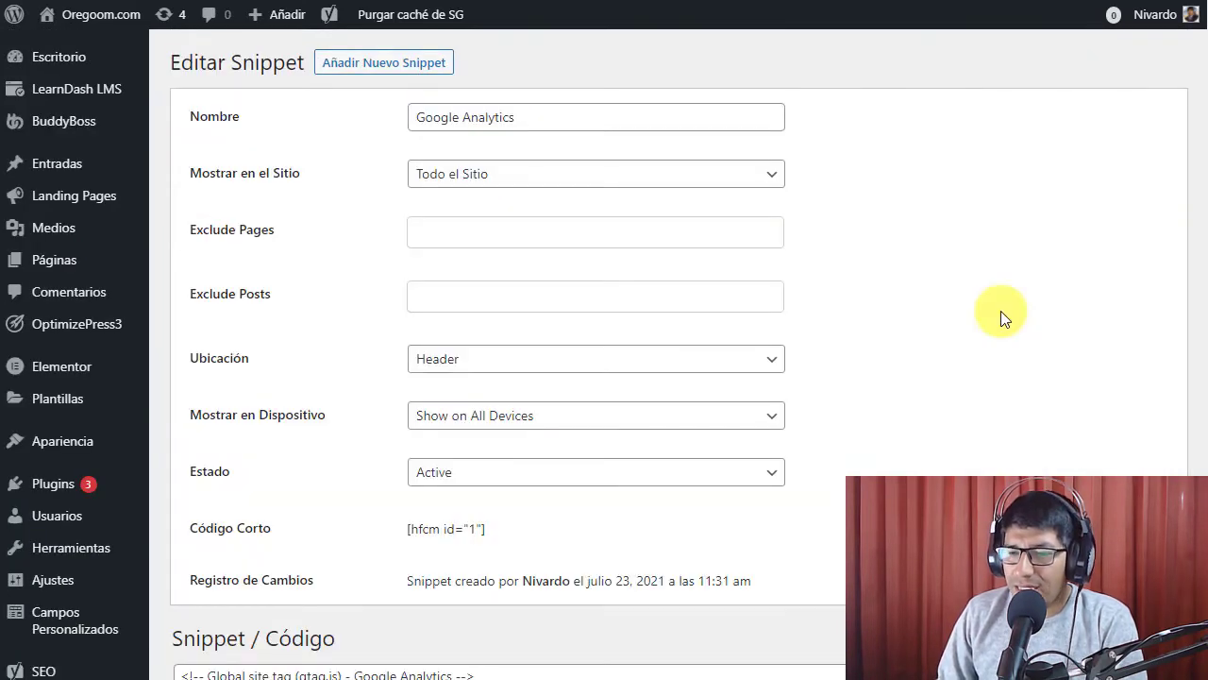
{"action": "scroll", "coordinate": [1001, 310], "scroll_direction": "down", "scroll_amount": 3}
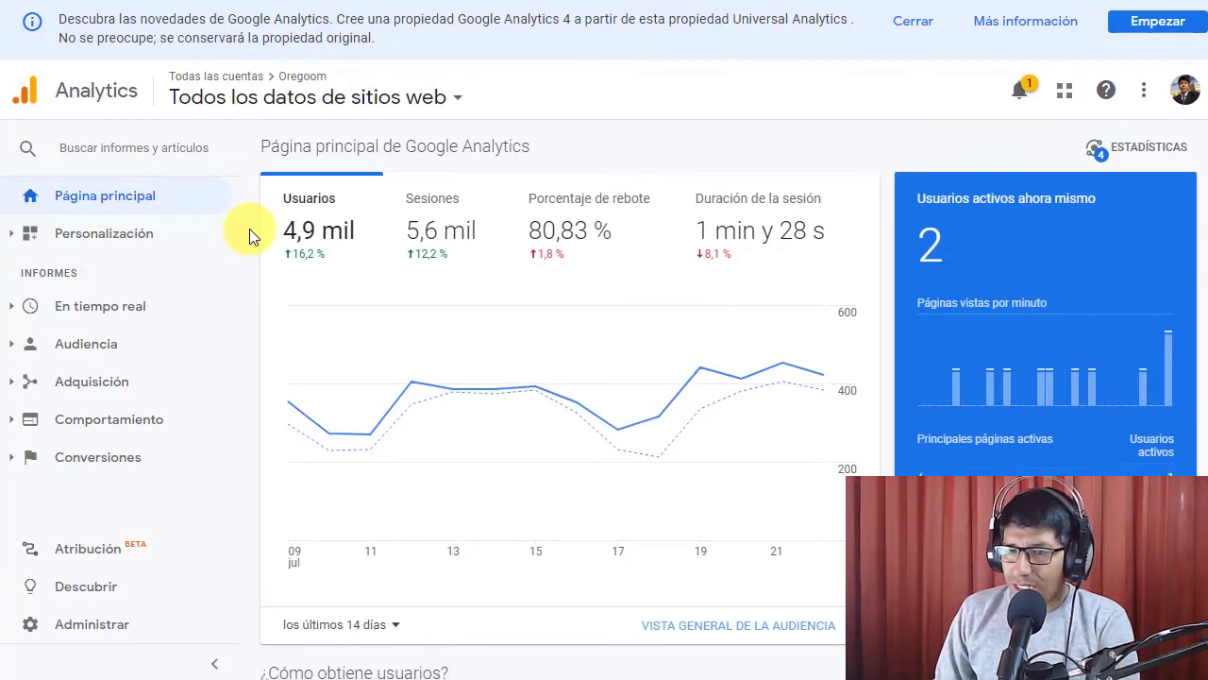
Switch to Google Analytics and review the users chart and traffic channel chart on the Oregoom home page
{"action": "scroll", "coordinate": [249, 228], "scroll_direction": "down", "scroll_amount": 1}
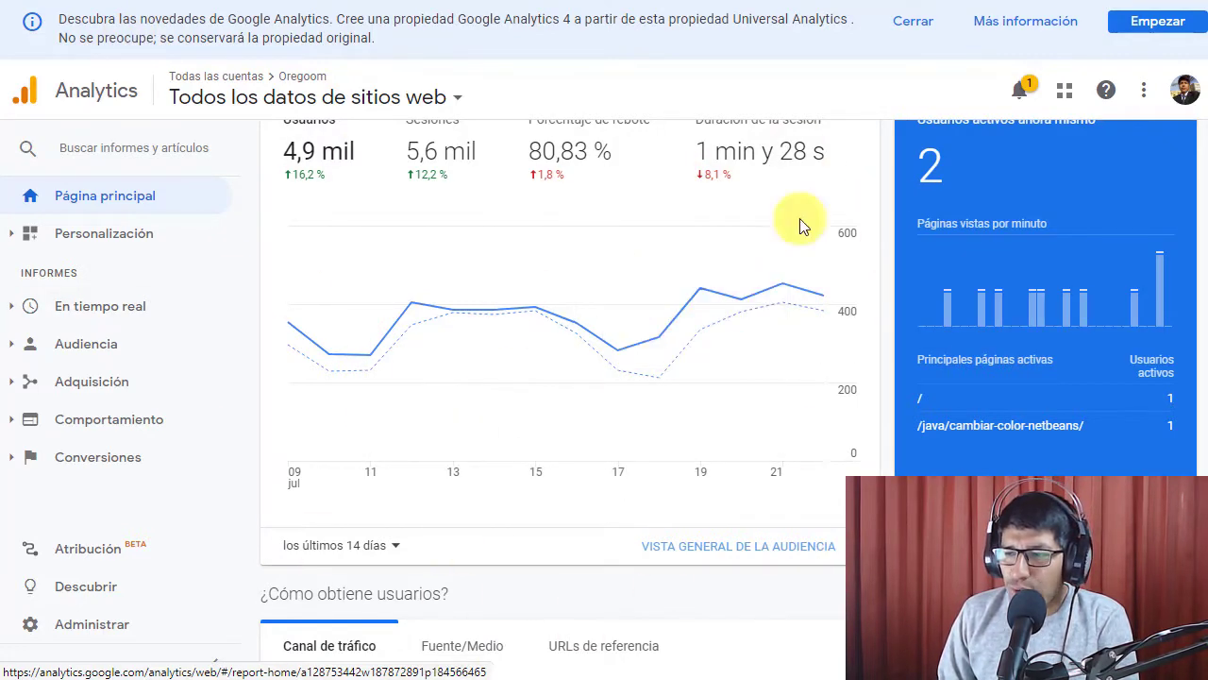
{"action": "scroll", "coordinate": [562, 270], "scroll_direction": "down", "scroll_amount": 5}
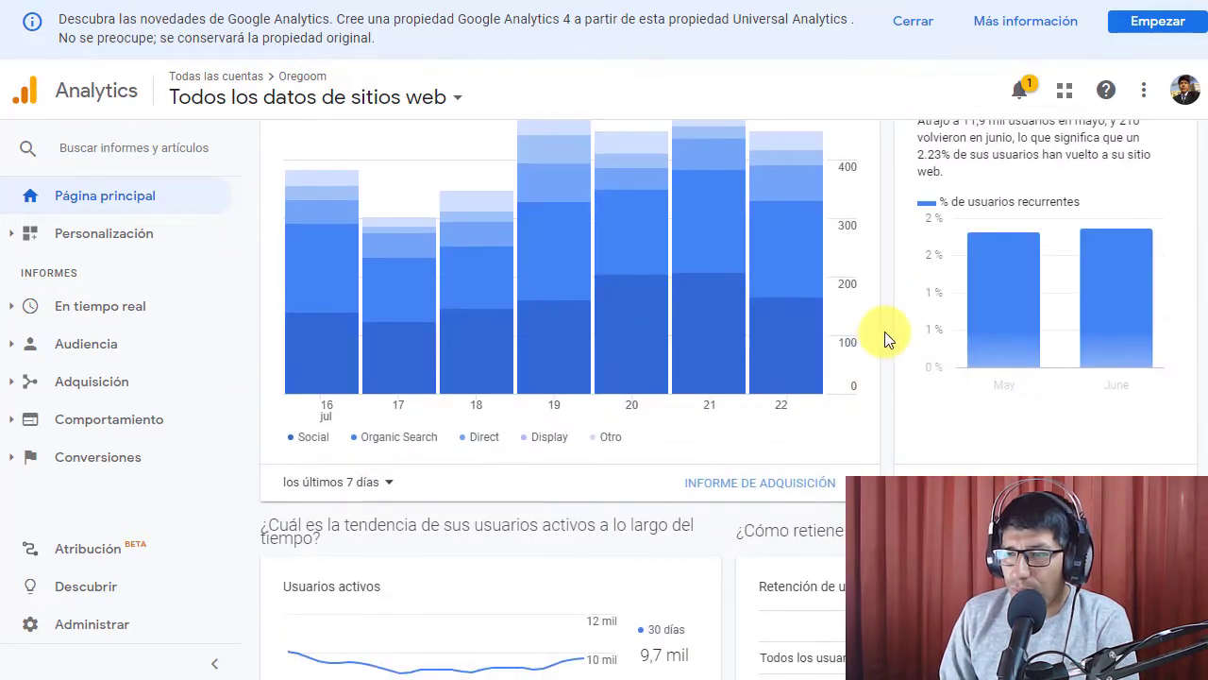
{"action": "scroll", "coordinate": [884, 332], "scroll_direction": "up", "scroll_amount": 3}
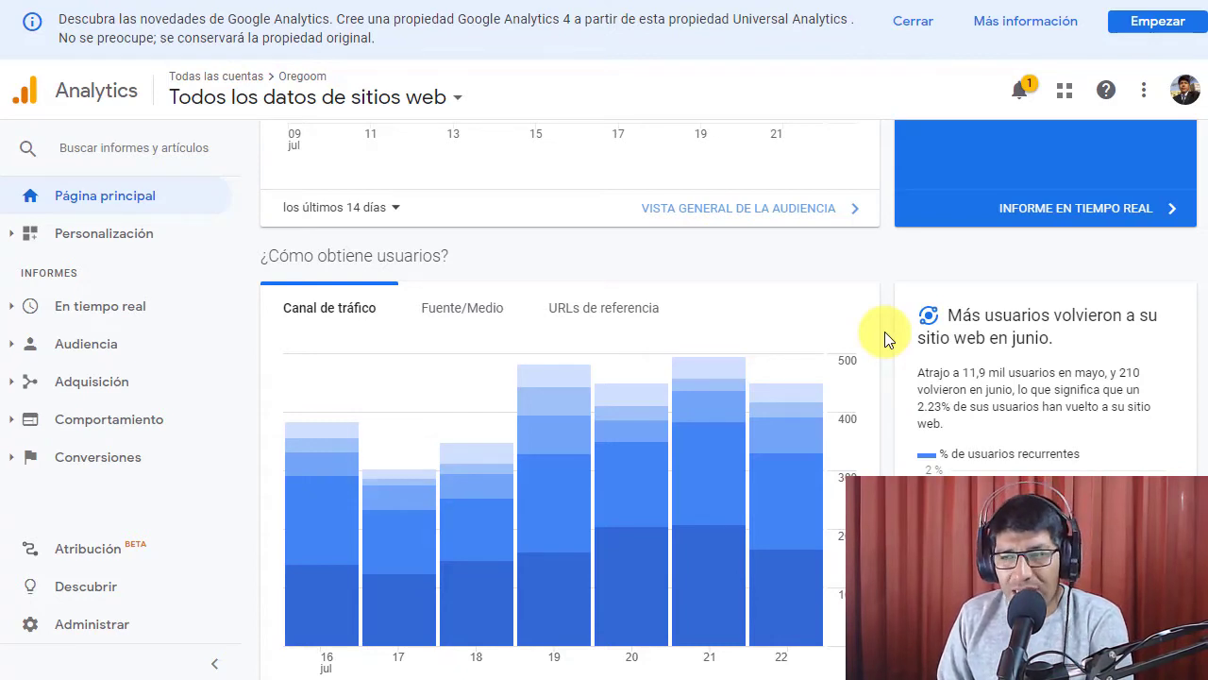
{"action": "scroll", "coordinate": [886, 335], "scroll_direction": "down", "scroll_amount": 1}
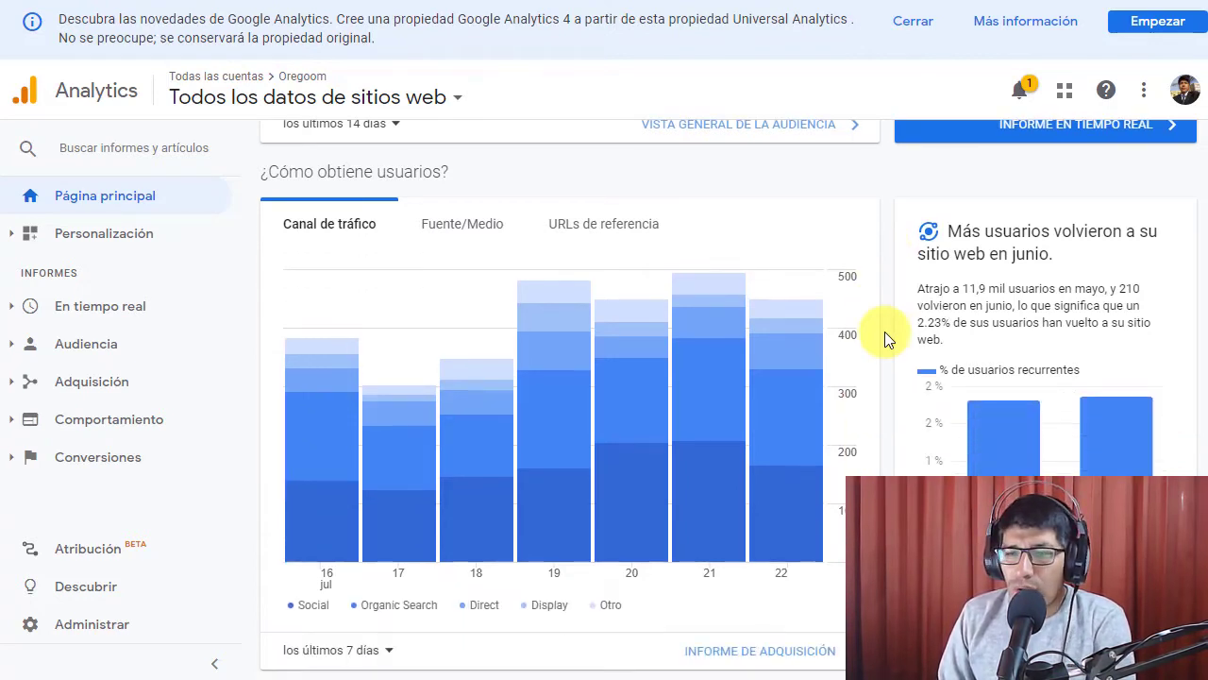
Create a Google Analytics 4 property from the Oregoom Universal Analytics property with the GA4 setup assistant
{"action": "left_click", "coordinate": [91, 625]}
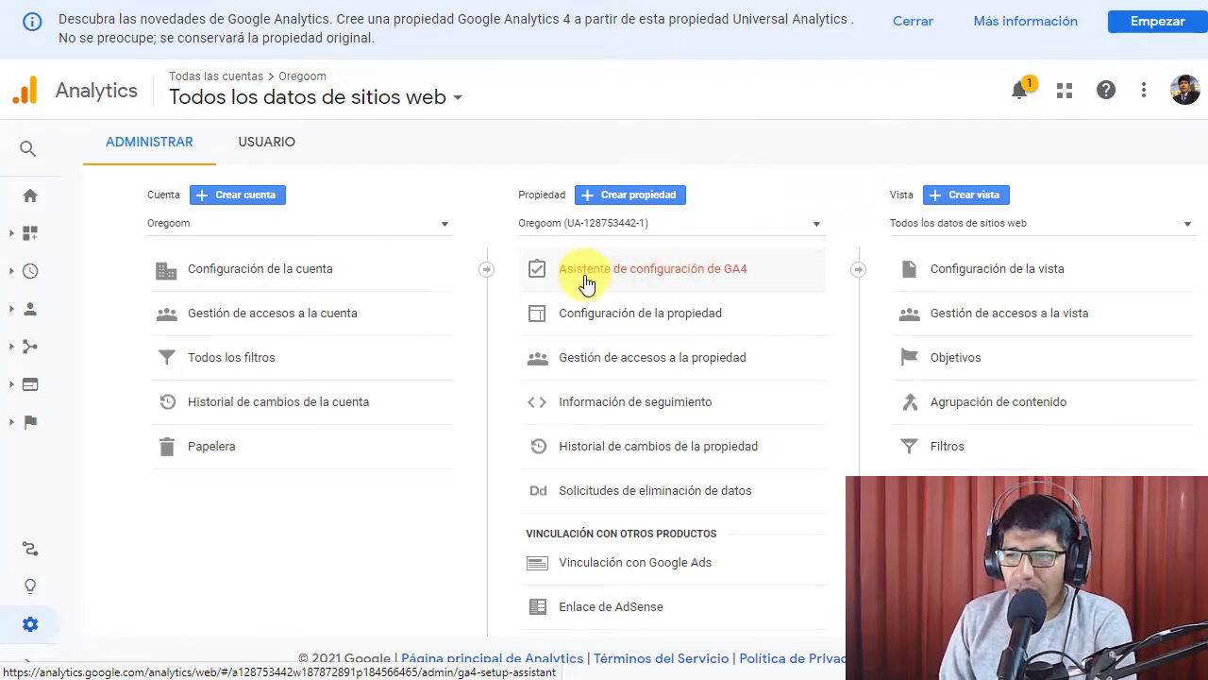
{"action": "left_click", "coordinate": [631, 273]}
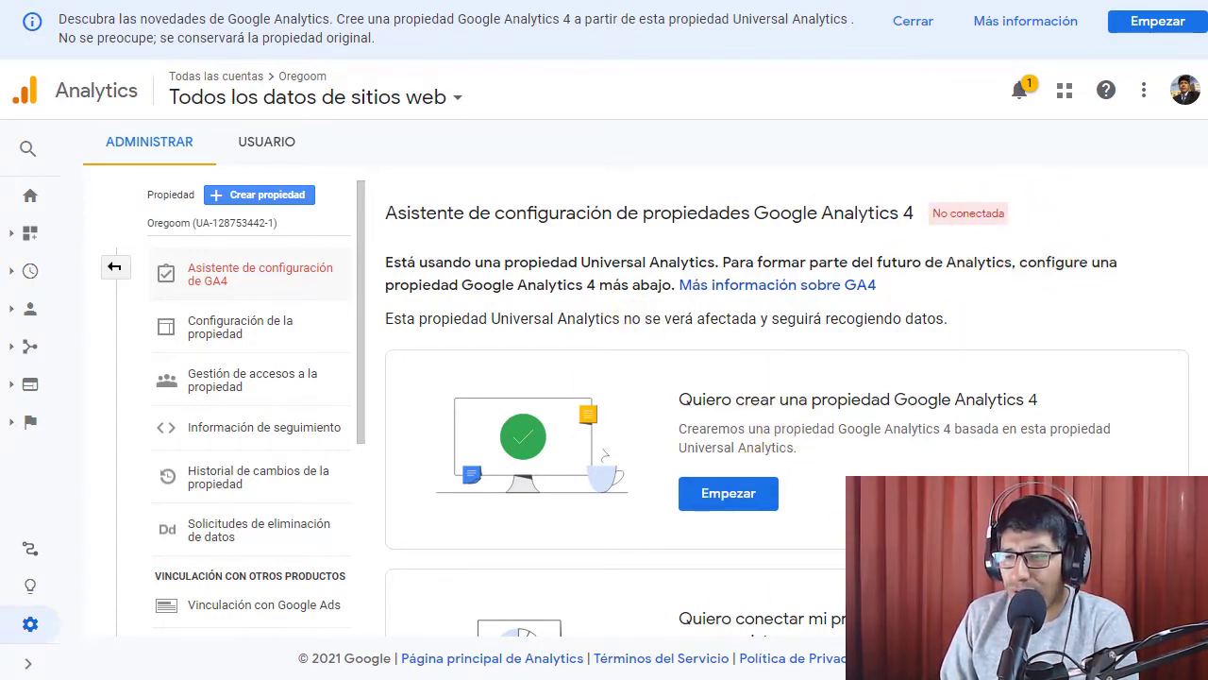
{"action": "left_click", "coordinate": [746, 510]}
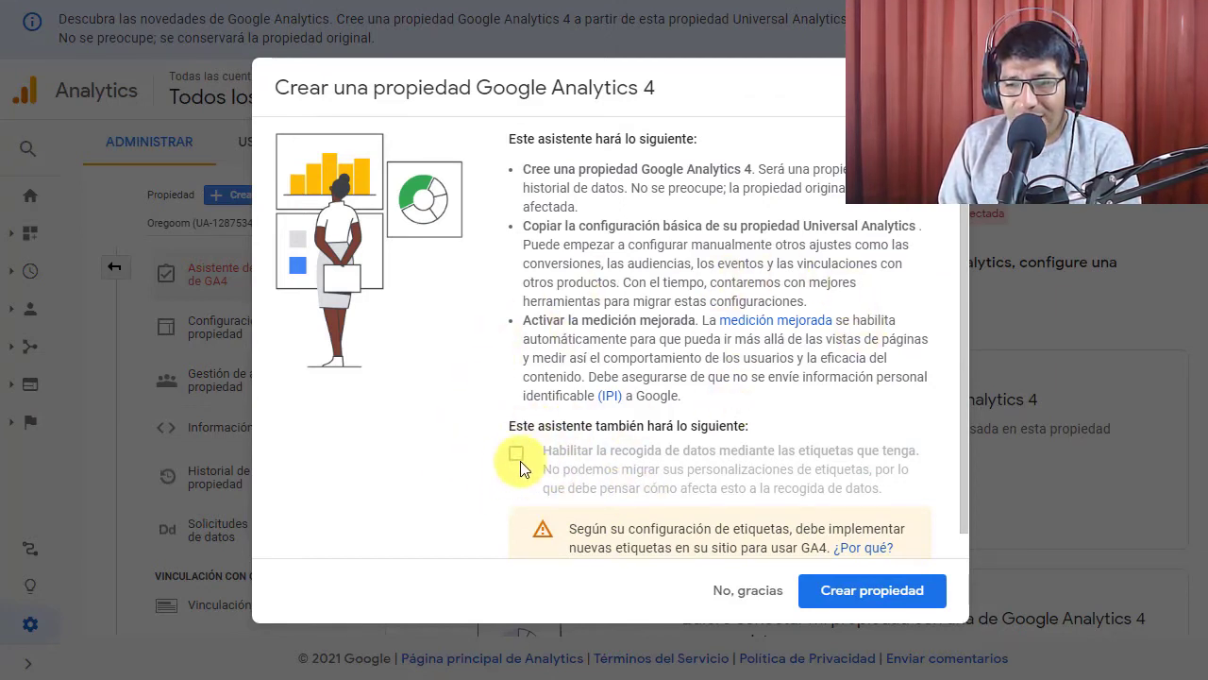
{"action": "scroll", "coordinate": [594, 420], "scroll_direction": "down", "scroll_amount": 1}
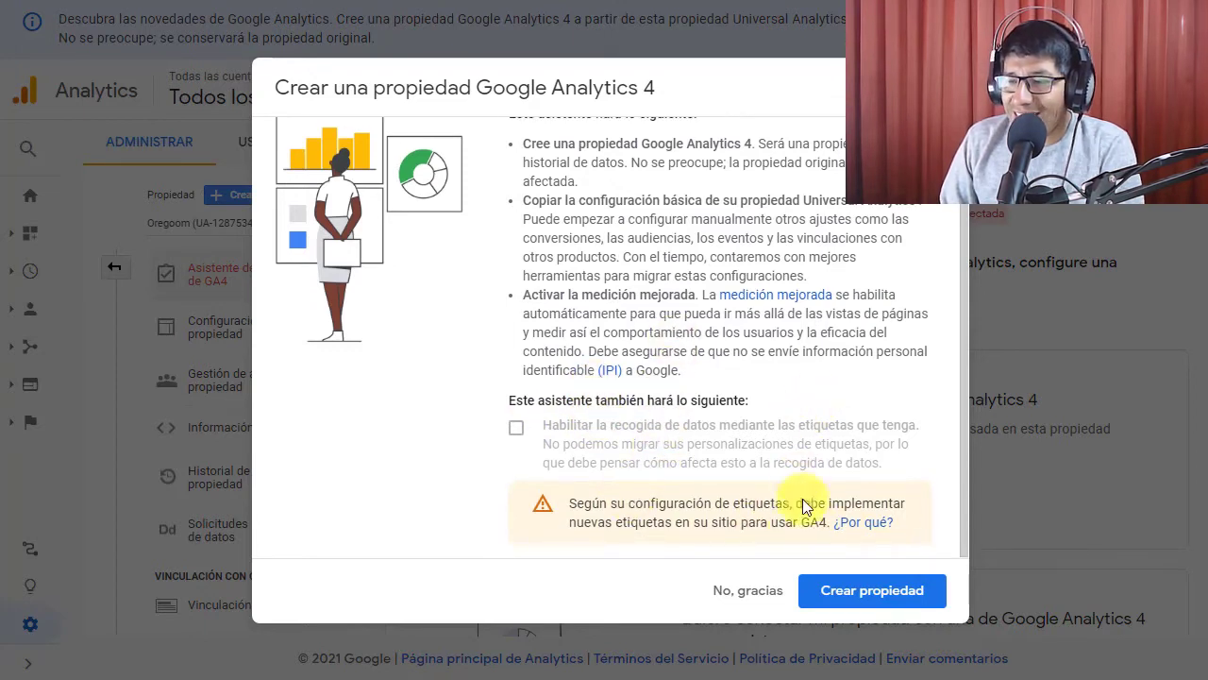
{"action": "left_click", "coordinate": [885, 597]}
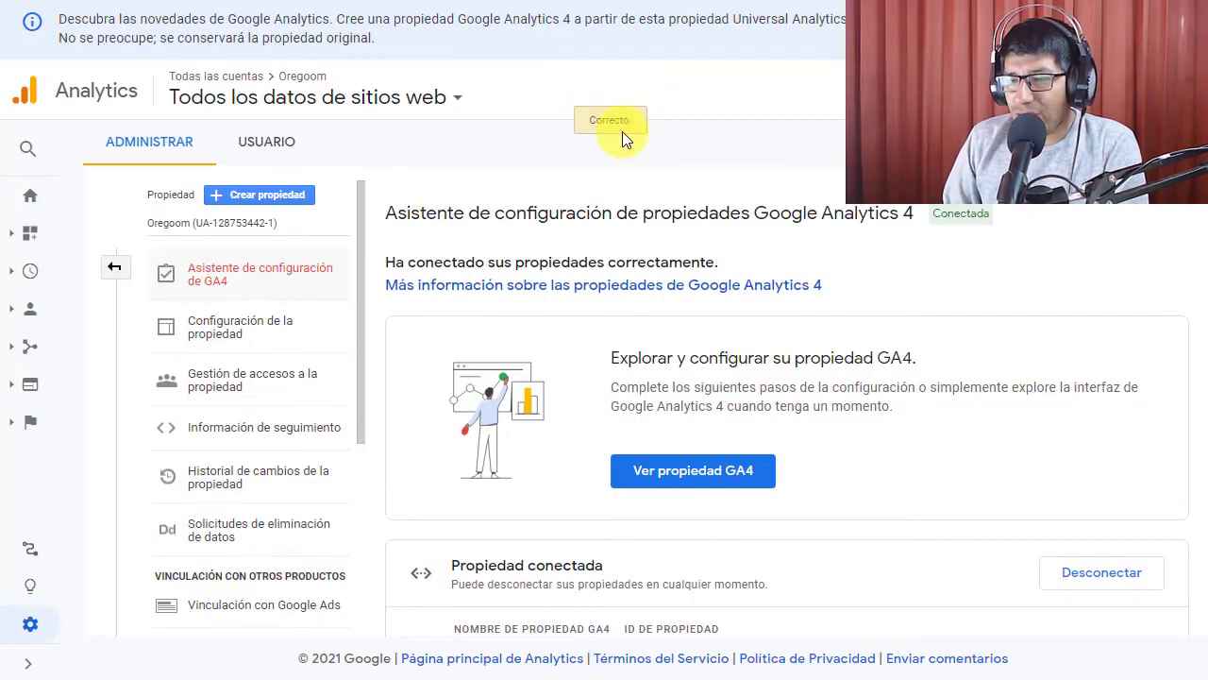
Open the connected GA4 property, go through tag installation to the Oregoom - GA4 web stream details, and dismiss the measurement ID tip
{"action": "scroll", "coordinate": [574, 337], "scroll_direction": "down", "scroll_amount": 1}
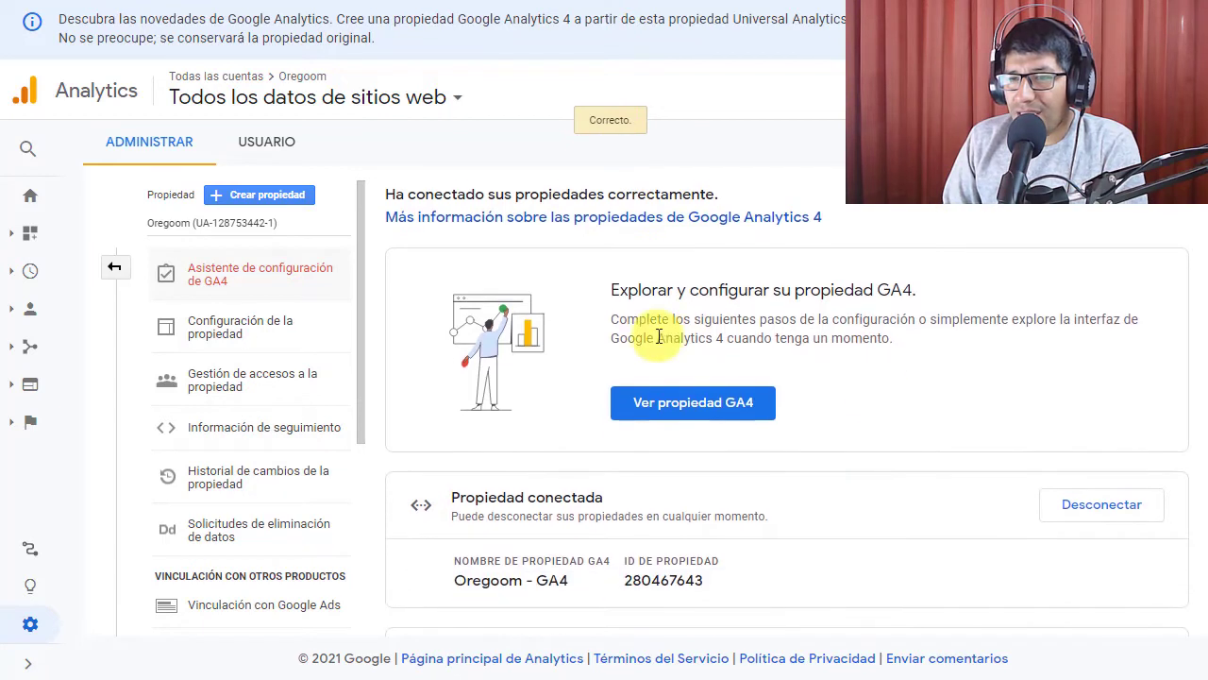
{"action": "scroll", "coordinate": [479, 286], "scroll_direction": "up", "scroll_amount": 1}
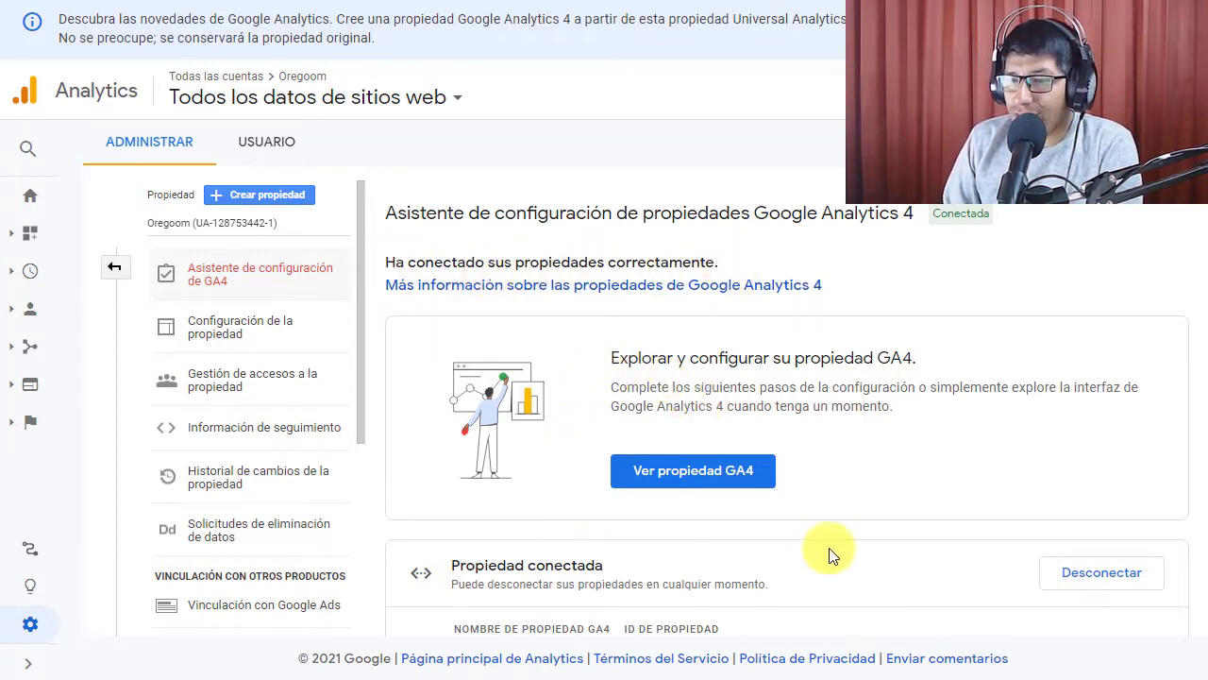
{"action": "left_click", "coordinate": [677, 483]}
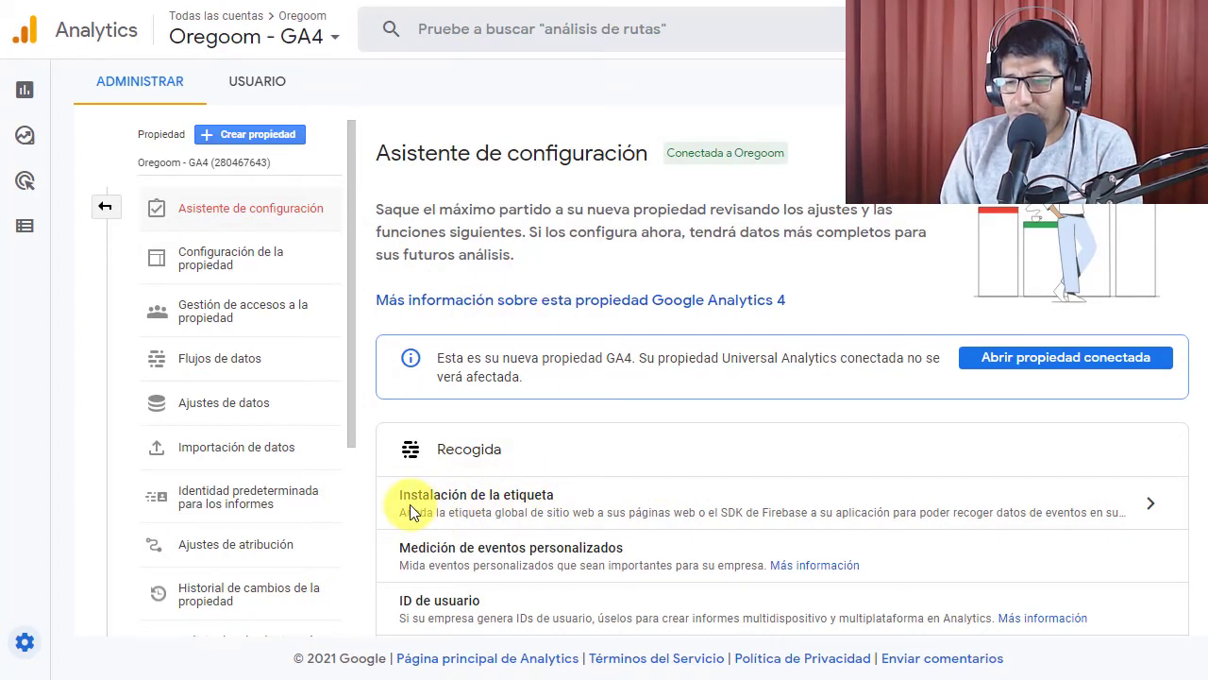
{"action": "scroll", "coordinate": [822, 471], "scroll_direction": "down", "scroll_amount": 1}
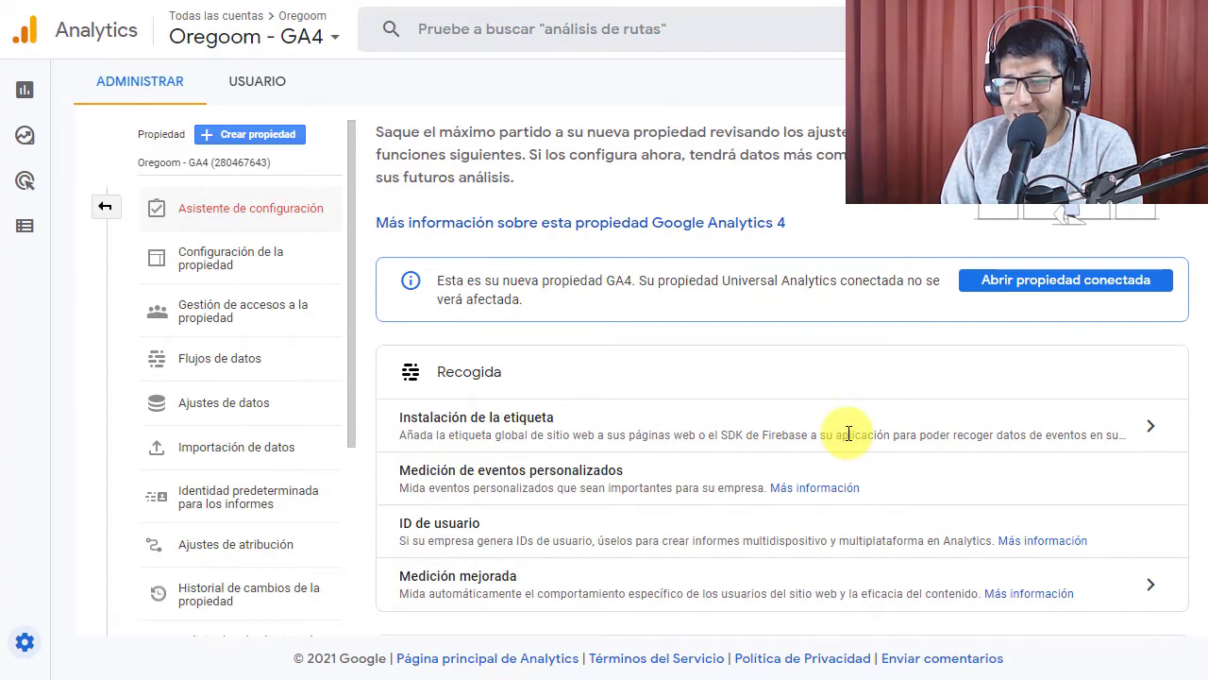
{"action": "left_click", "coordinate": [1155, 430]}
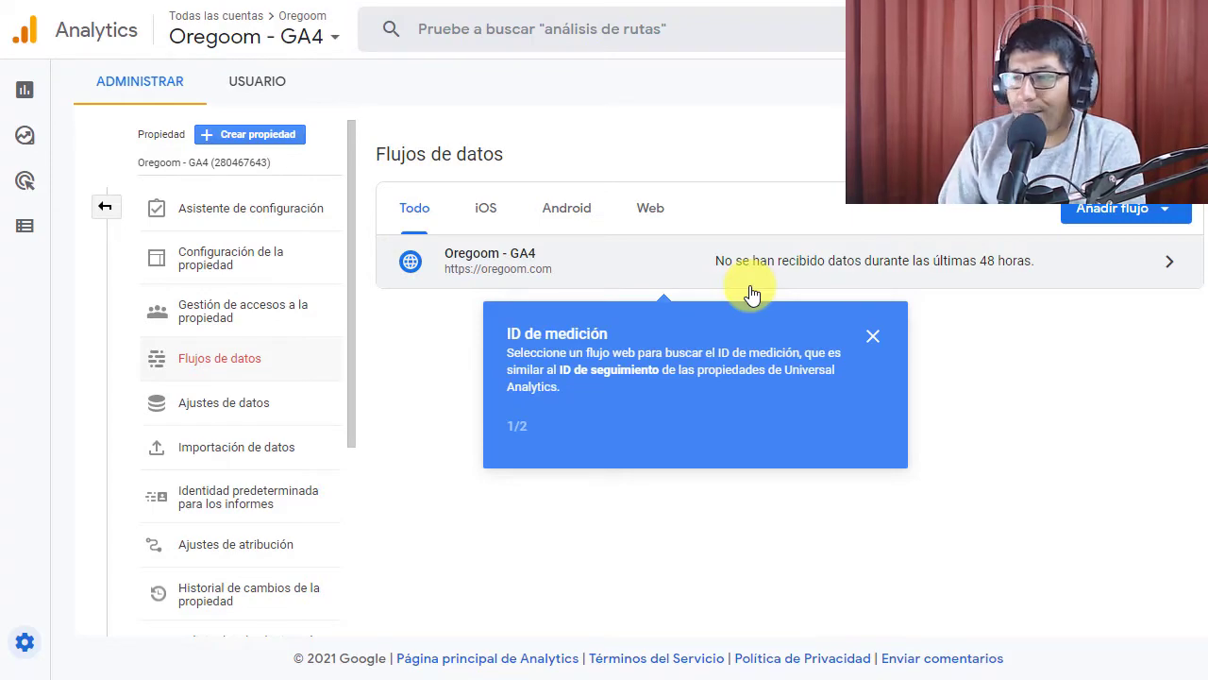
{"action": "left_click", "coordinate": [1170, 269]}
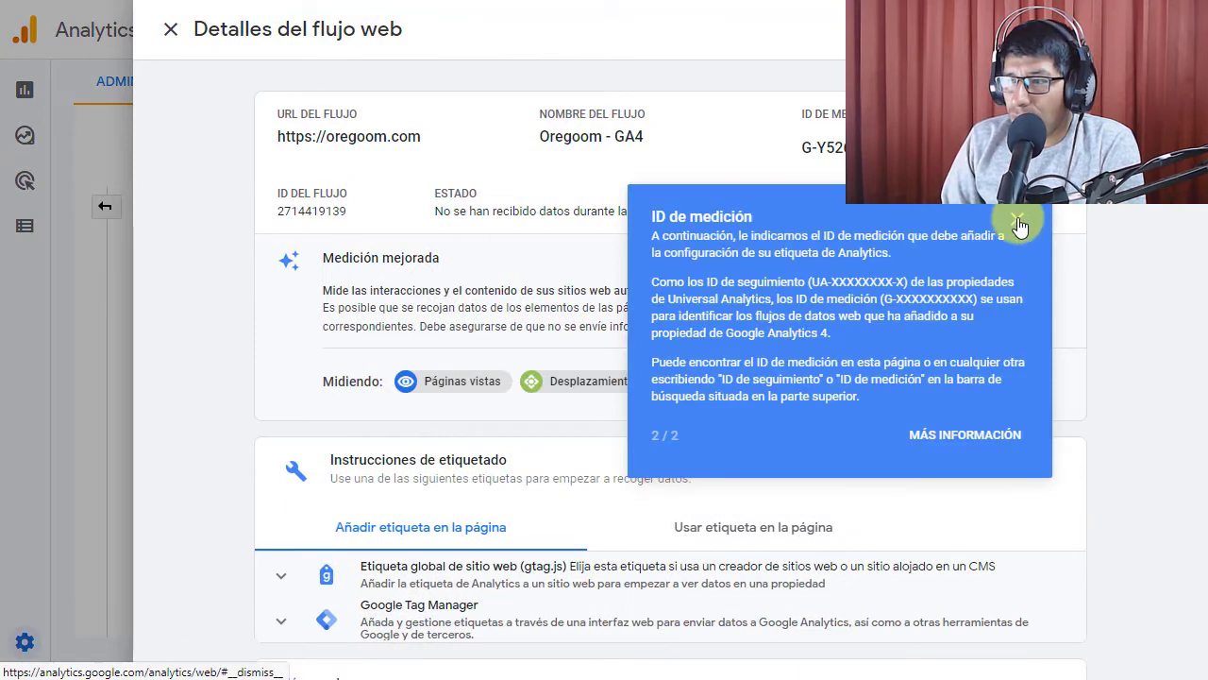
{"action": "left_click", "coordinate": [1017, 221]}
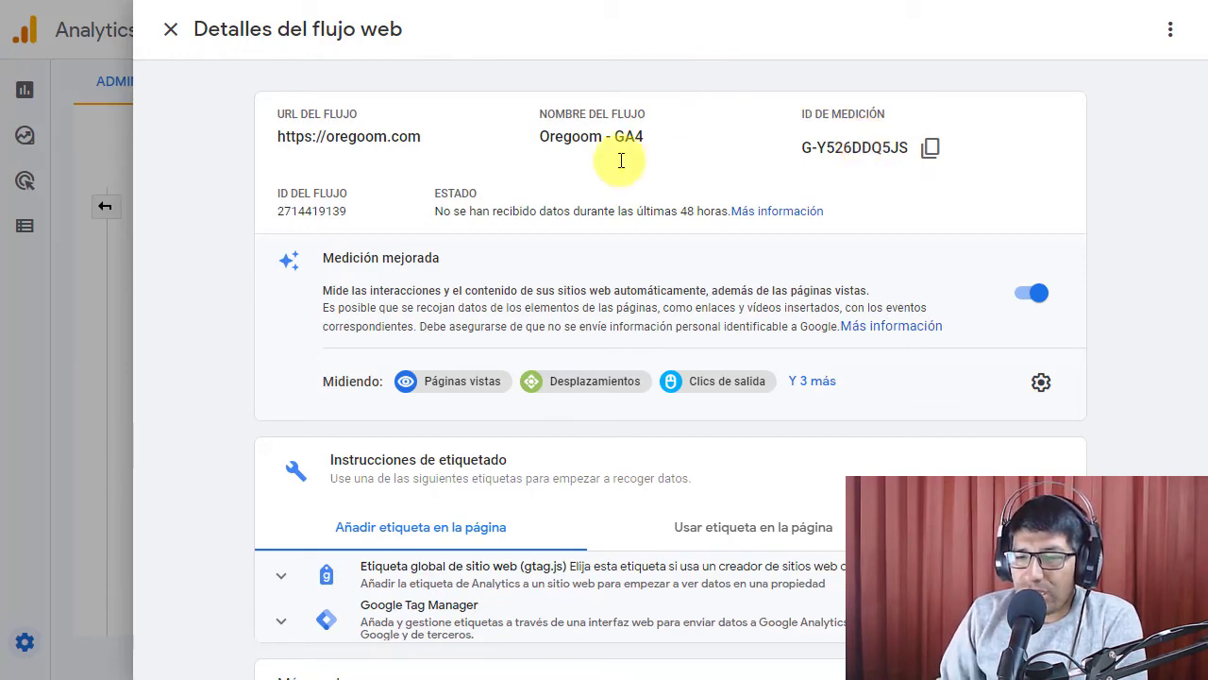
Expand the global site tag (gtag.js) instructions of the web stream and copy the tag code
{"action": "scroll", "coordinate": [458, 350], "scroll_direction": "down", "scroll_amount": 1}
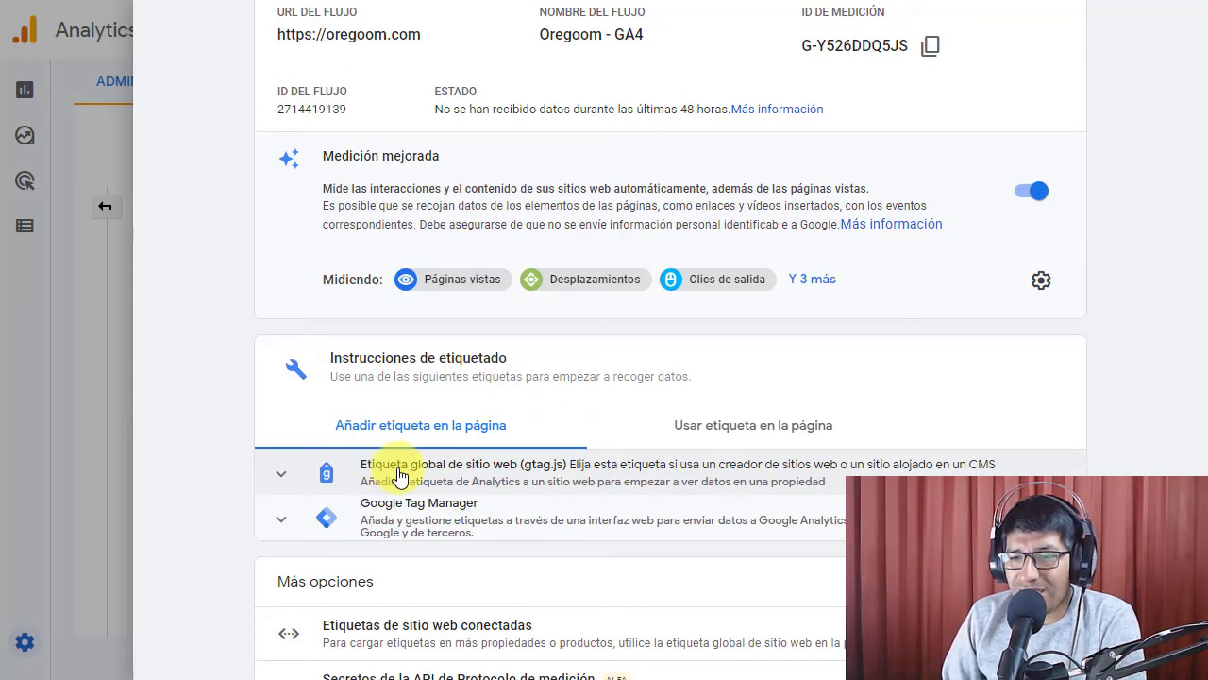
{"action": "left_click", "coordinate": [476, 483]}
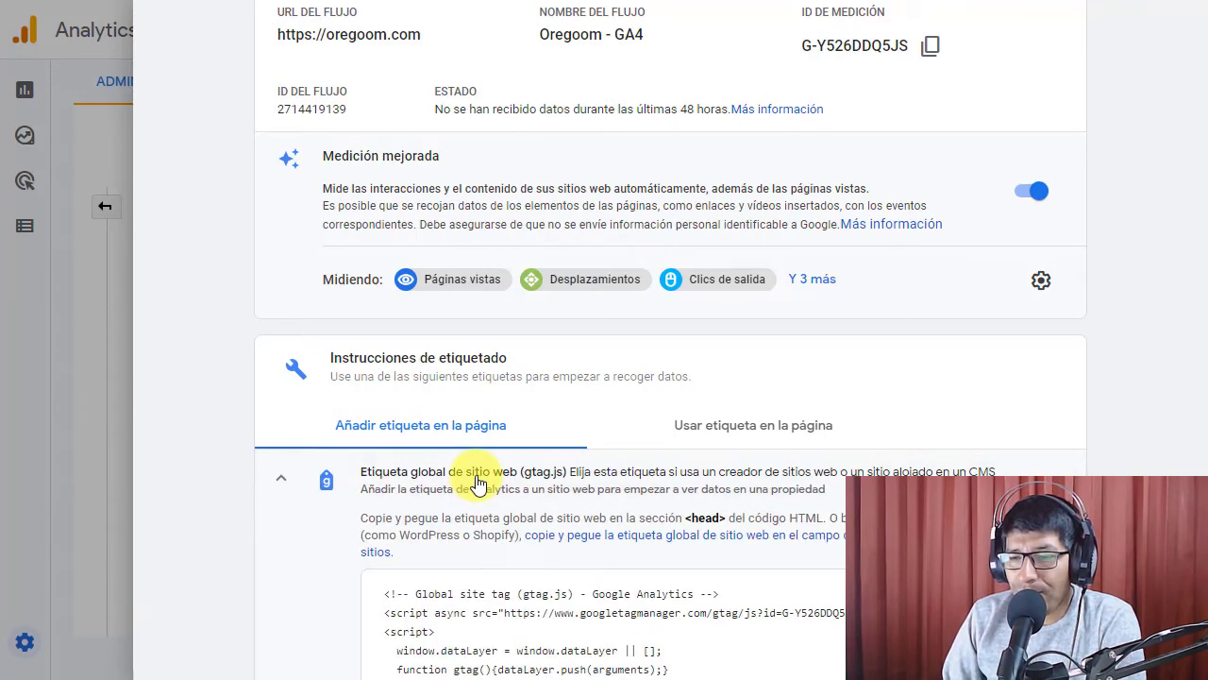
{"action": "scroll", "coordinate": [476, 483], "scroll_direction": "down", "scroll_amount": 2}
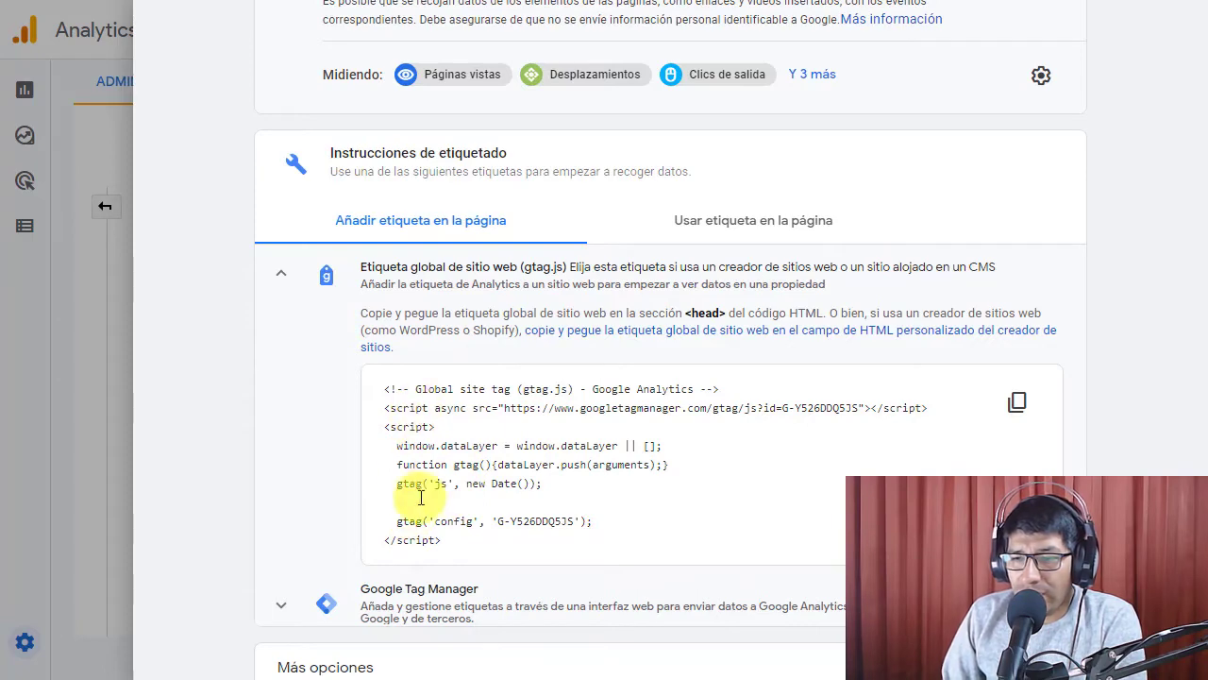
{"action": "left_click", "coordinate": [1011, 406]}
Switch to the WordPress snippet editor and paste the copied GA4 tag below the existing Universal Analytics script
{"action": "left_click", "coordinate": [193, 3]}
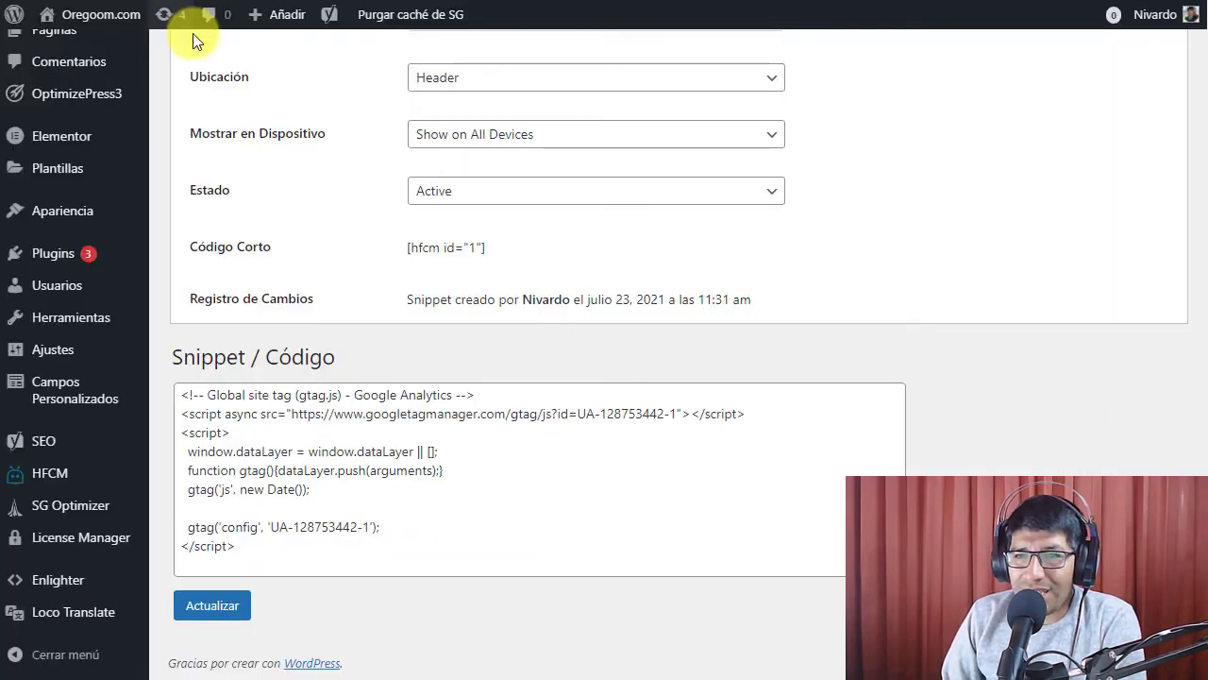
{"action": "left_click", "coordinate": [286, 548]}
{"action": "key", "text": "Return"}
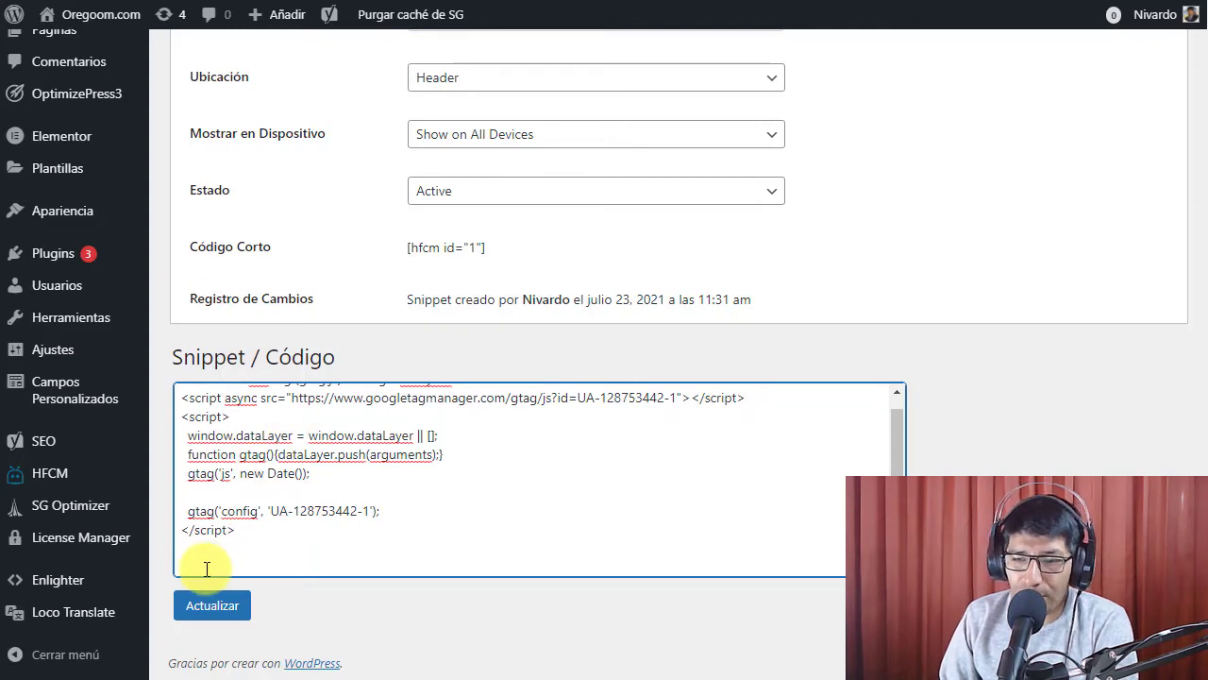
{"action": "right_click", "coordinate": [239, 486]}
{"action": "left_click", "coordinate": [261, 305]}
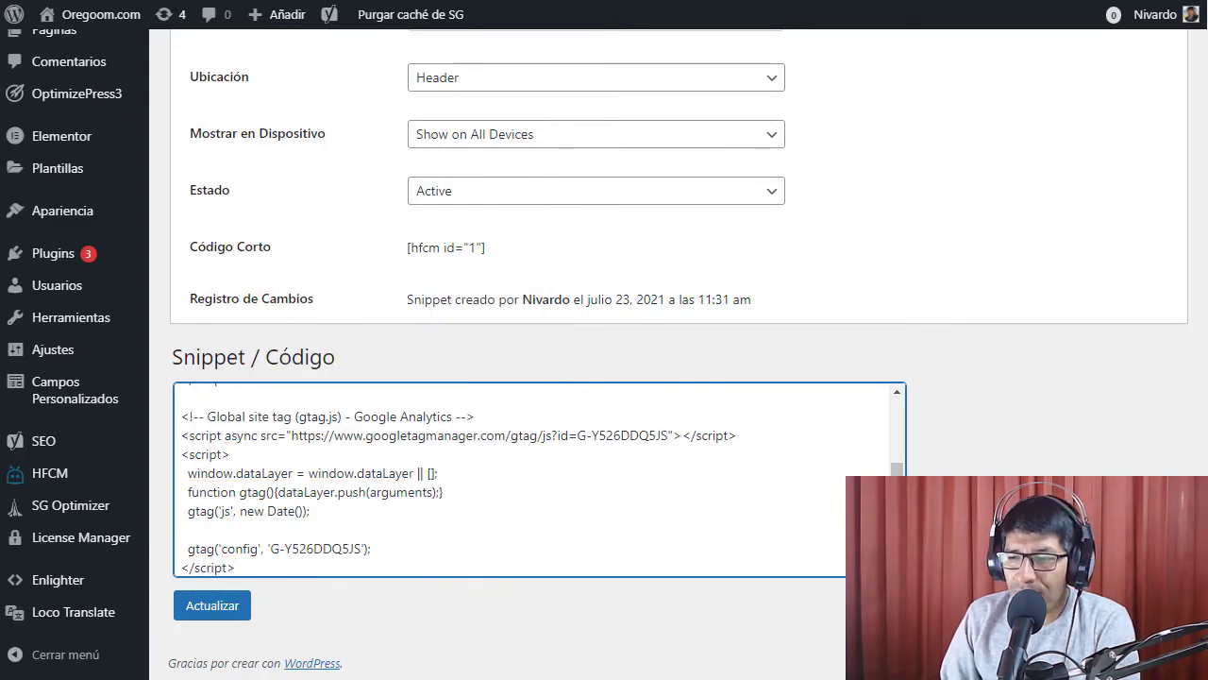
Enlarge the snippet code box to show both tags and insert three more blank lines between them
{"action": "left_click_drag", "start_coordinate": [903, 574], "coordinate": [916, 672]}
{"action": "scroll", "coordinate": [992, 446], "scroll_direction": "down", "scroll_amount": 2}
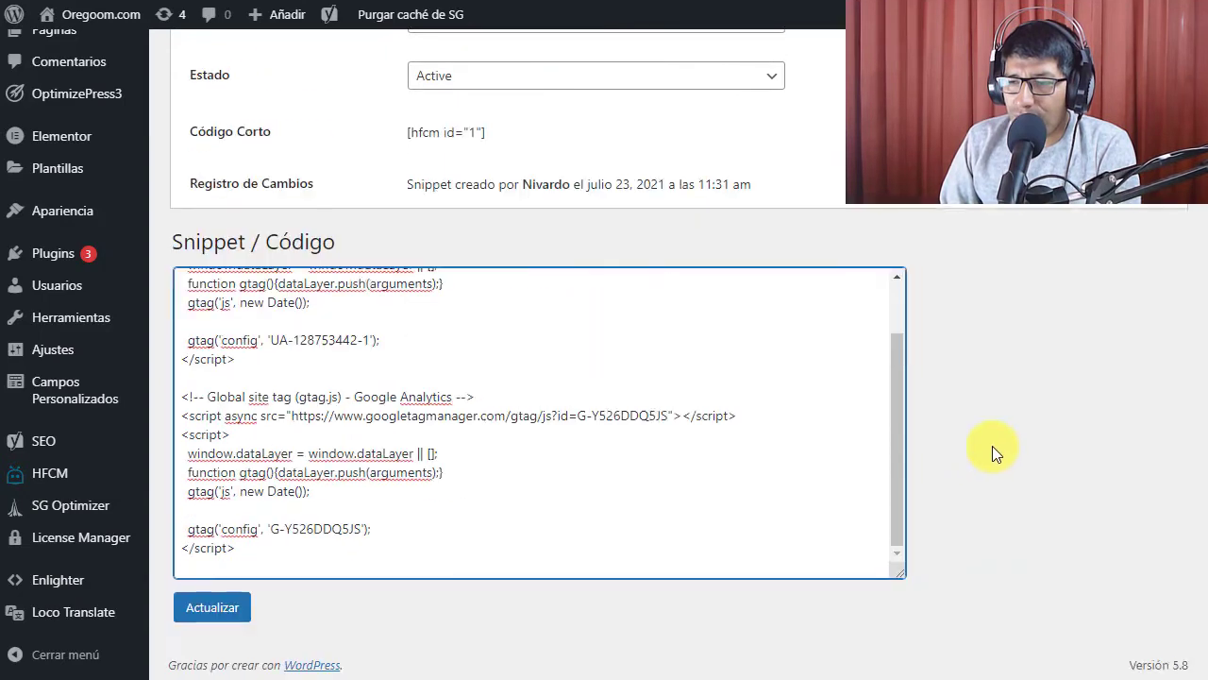
{"action": "left_click_drag", "start_coordinate": [903, 573], "coordinate": [906, 676]}
{"action": "scroll", "coordinate": [1015, 433], "scroll_direction": "down", "scroll_amount": 2}
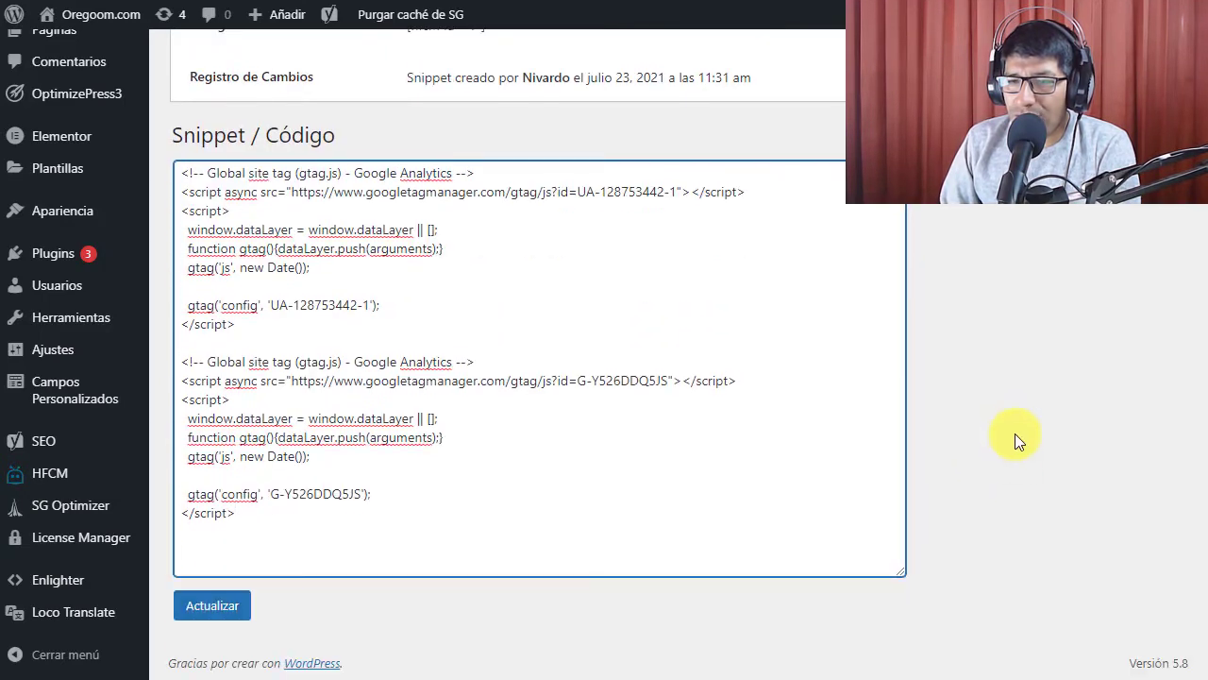
{"action": "key", "text": "Return"}
{"action": "key", "text": "Return"}
{"action": "key", "text": "Return"}
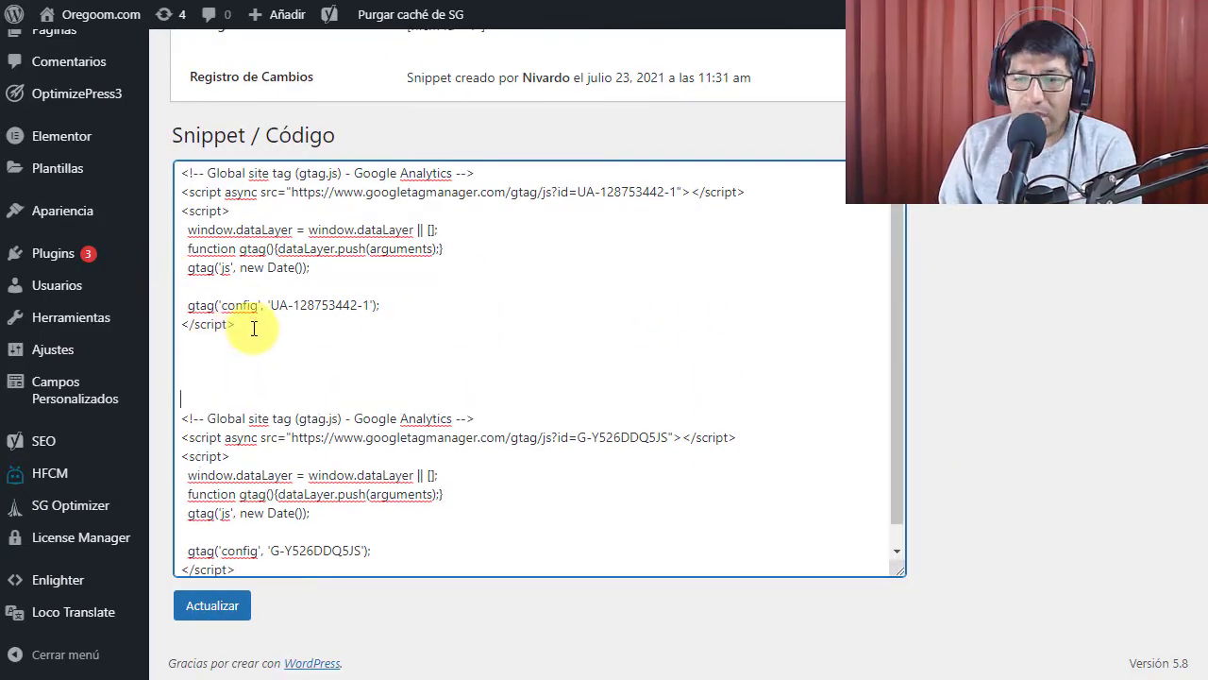
Highlight the Universal Analytics tag and the GA4 tag in the snippet code to compare the two blocks
{"action": "left_click_drag", "start_coordinate": [235, 324], "coordinate": [181, 172]}
{"action": "scroll", "coordinate": [288, 346], "scroll_direction": "down", "scroll_amount": 1}
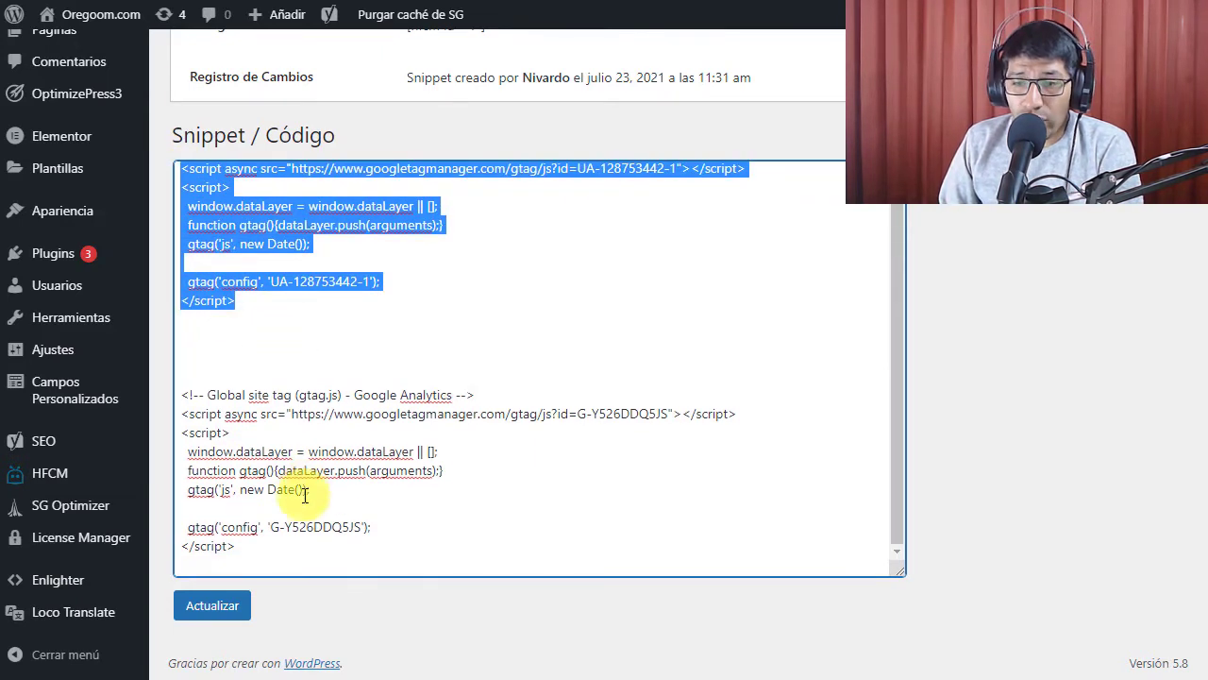
{"action": "left_click", "coordinate": [182, 396]}
{"action": "left_click_drag", "start_coordinate": [185, 400], "coordinate": [305, 501]}
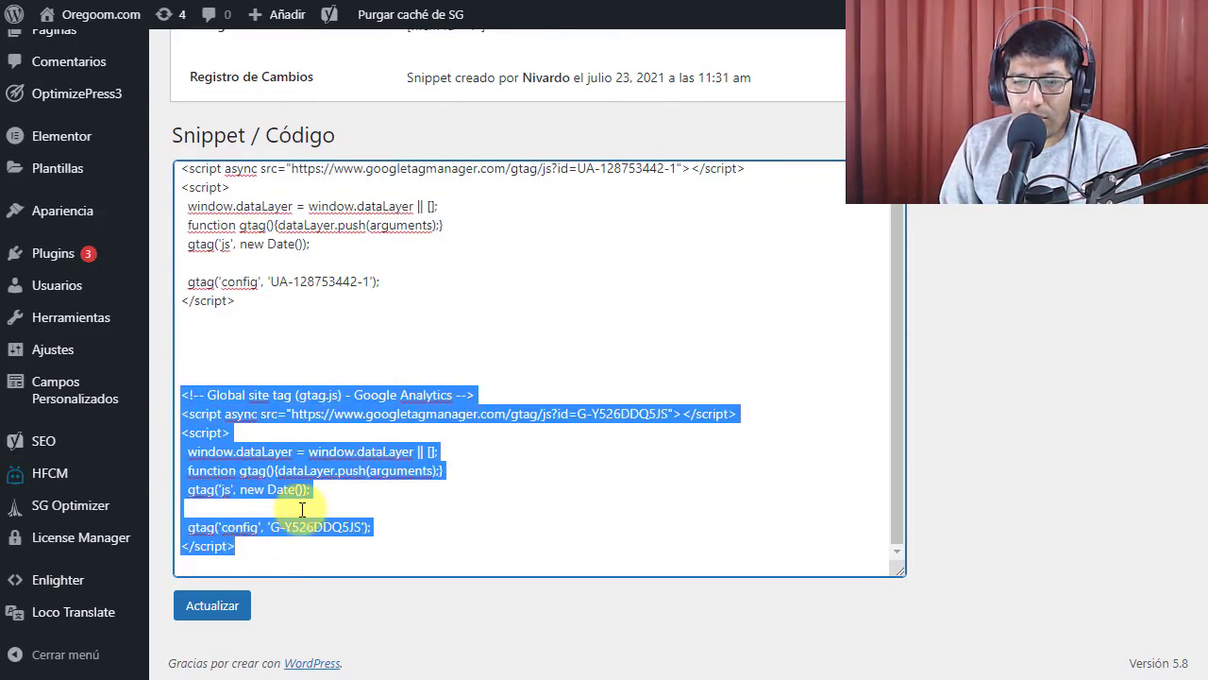
{"action": "left_click", "coordinate": [629, 361]}
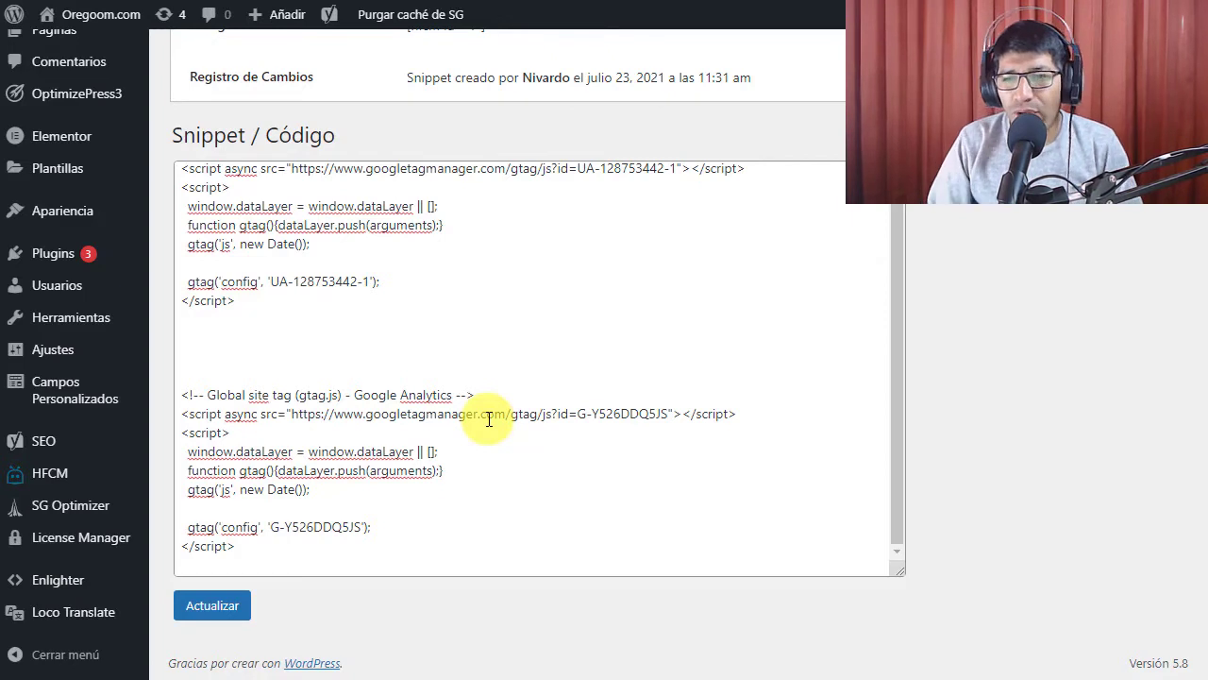
{"action": "scroll", "coordinate": [512, 305], "scroll_direction": "up", "scroll_amount": 1}
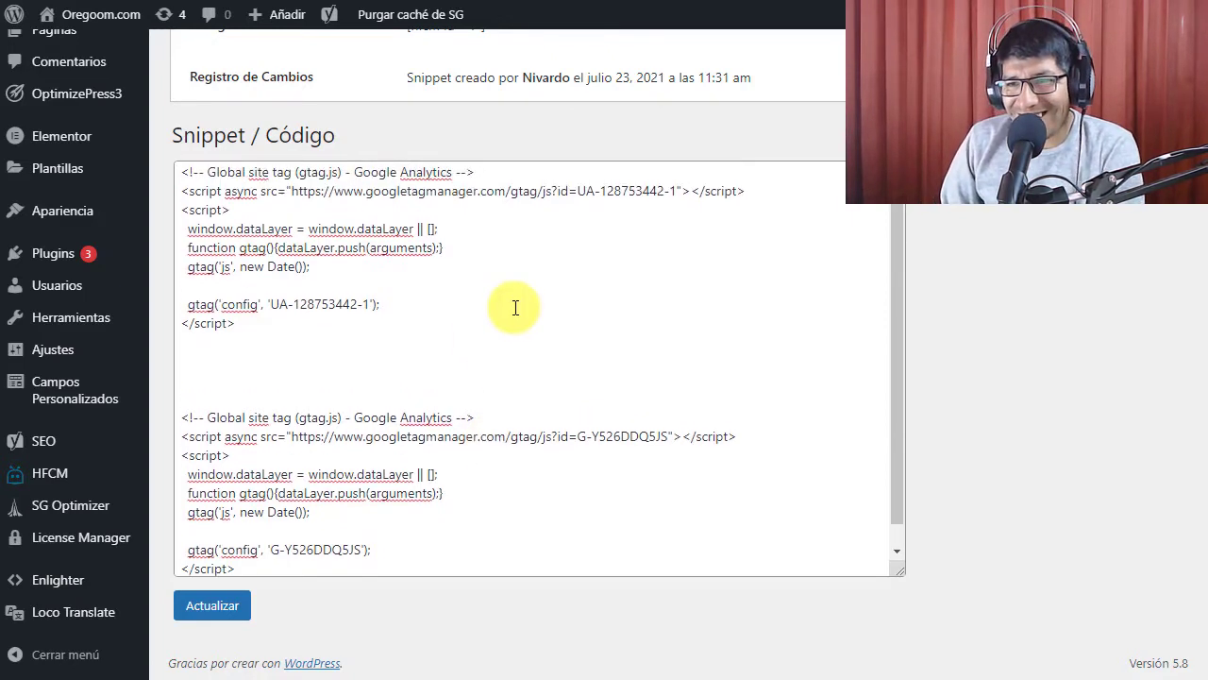
{"action": "left_click_drag", "start_coordinate": [249, 330], "coordinate": [182, 172]}
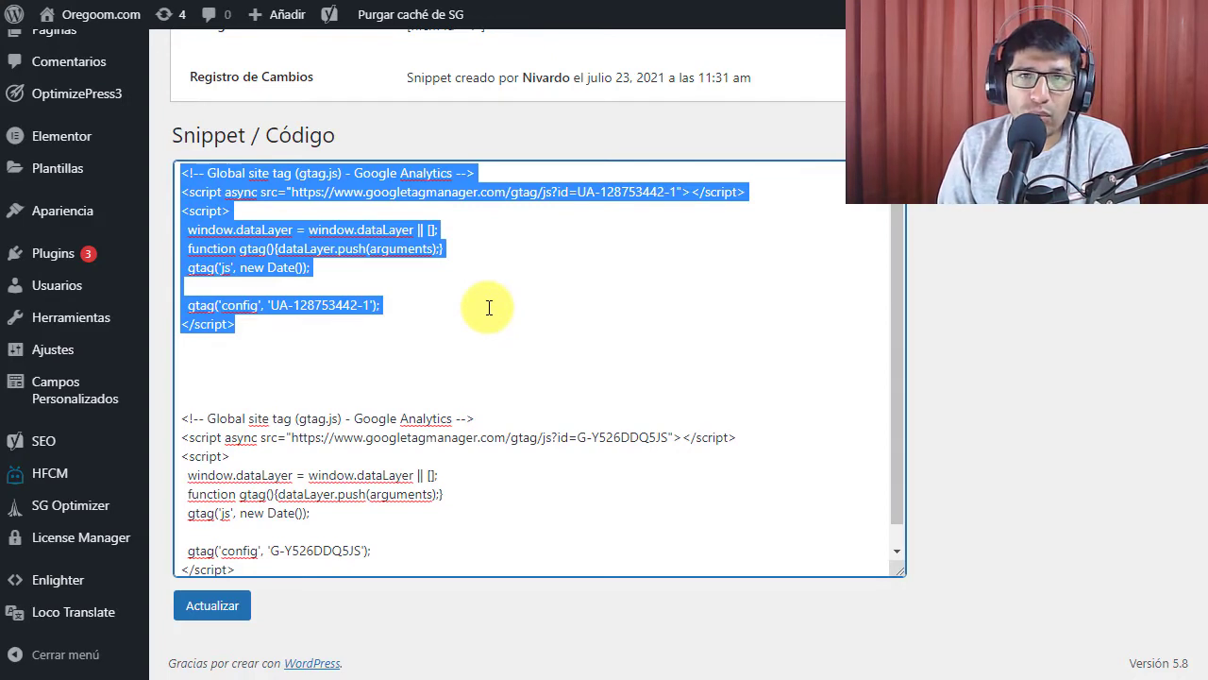
{"action": "left_click", "coordinate": [1002, 309]}
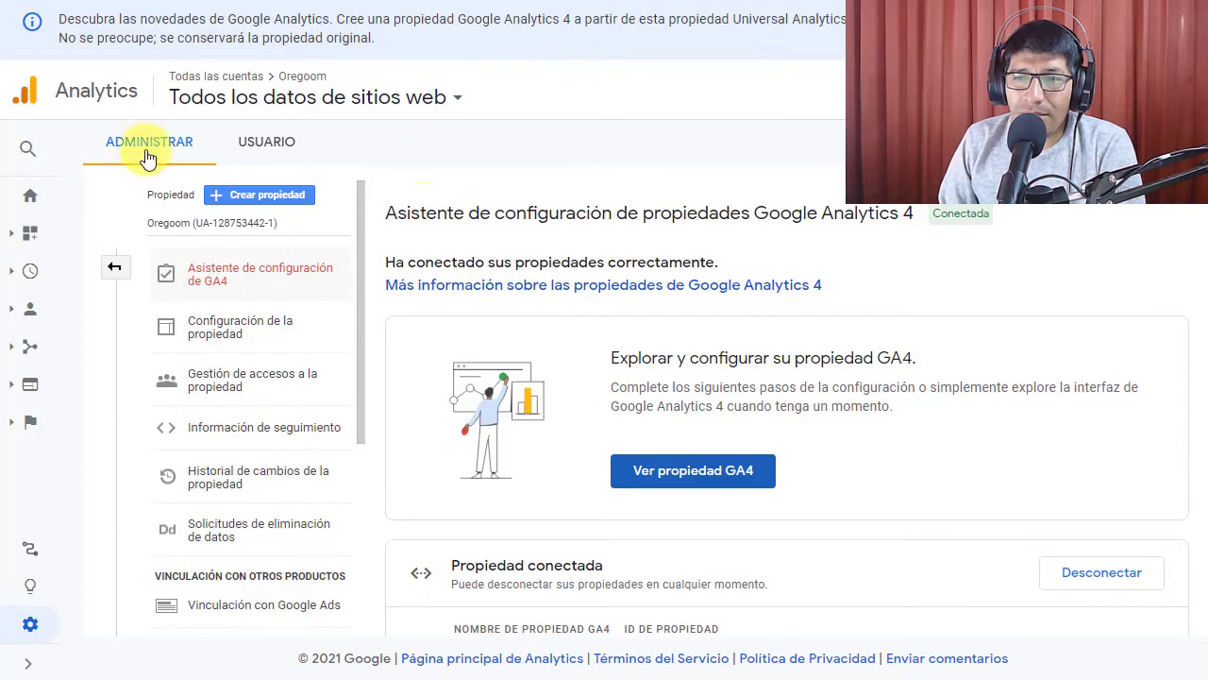
Switch to Google Analytics and open the home page of the Universal Analytics property to check the active users
{"action": "left_click", "coordinate": [31, 202]}
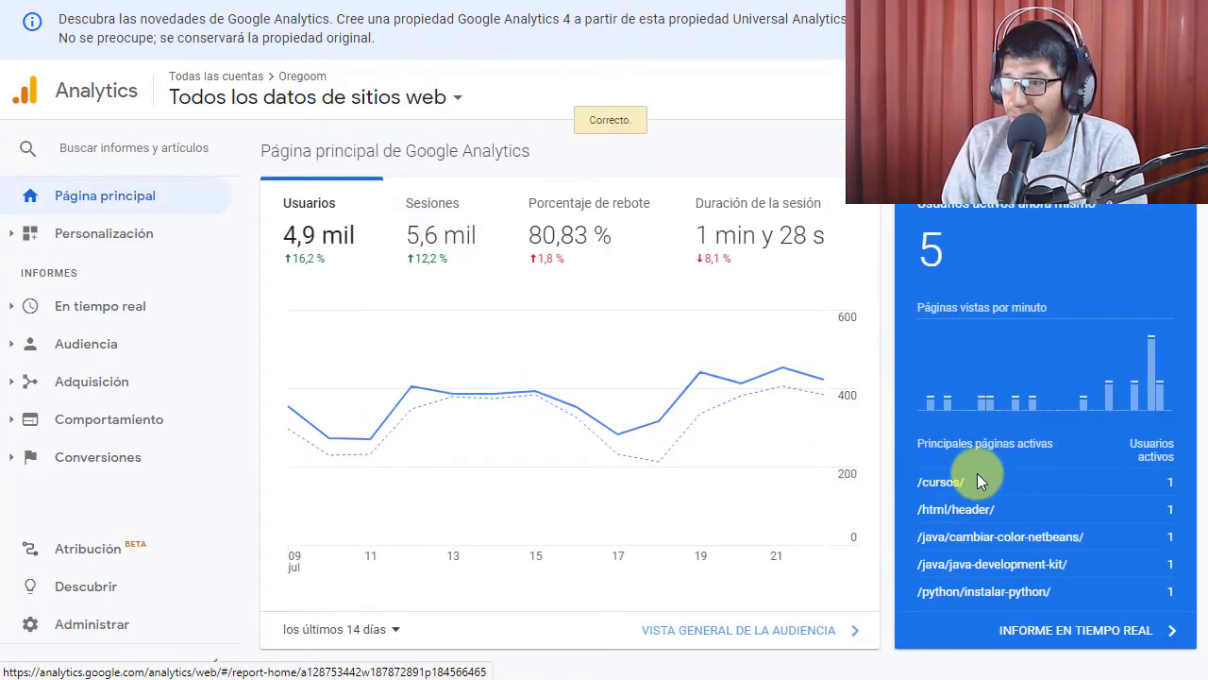
Look through the Universal Analytics home page, including users by hour, sessions by country and sessions by device
{"action": "scroll", "coordinate": [244, 469], "scroll_direction": "down", "scroll_amount": 1}
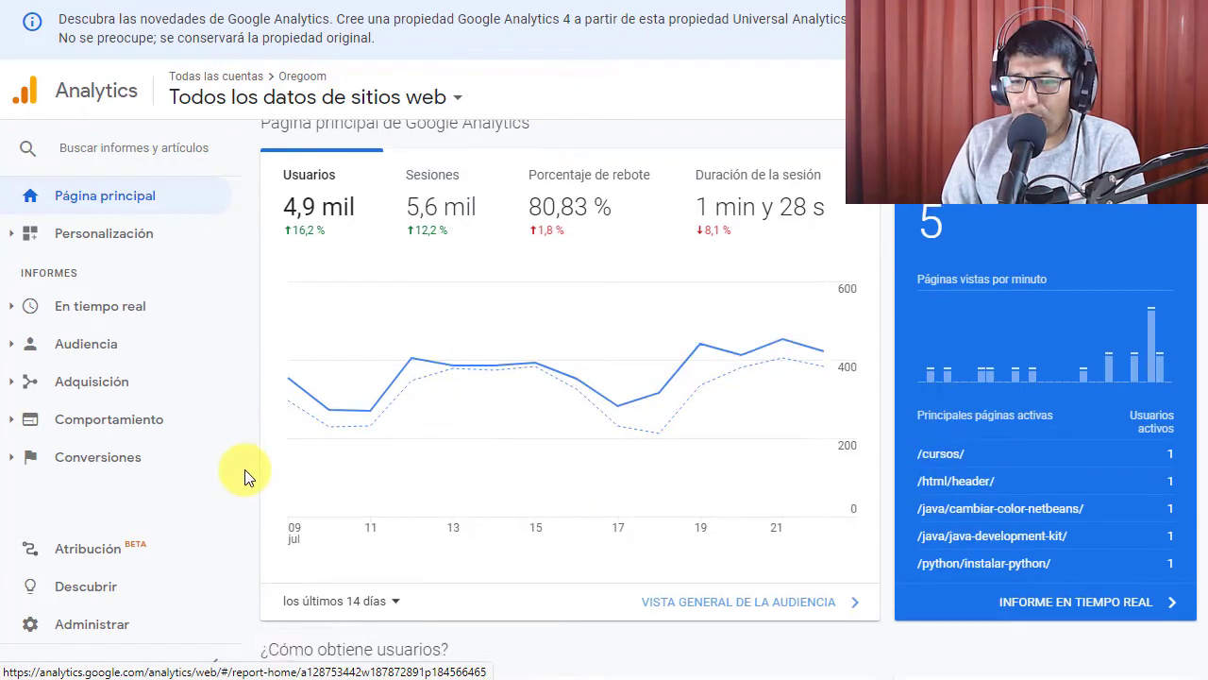
{"action": "scroll", "coordinate": [244, 469], "scroll_direction": "down", "scroll_amount": 14}
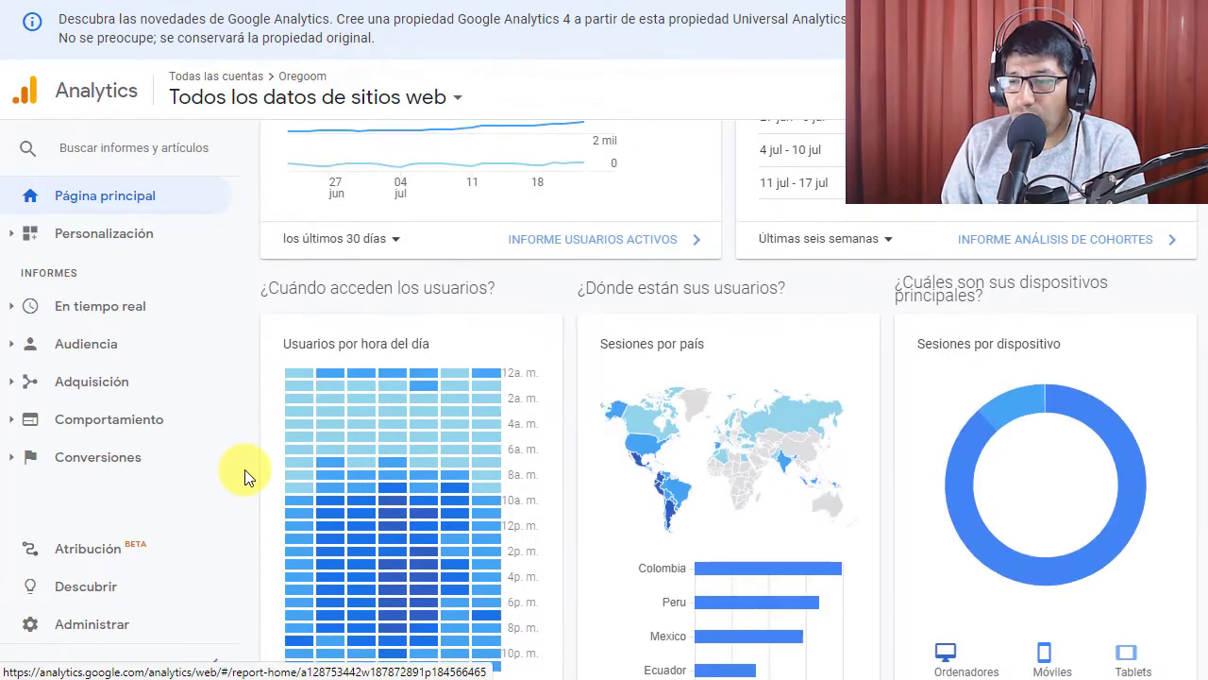
{"action": "scroll", "coordinate": [245, 470], "scroll_direction": "down", "scroll_amount": 5}
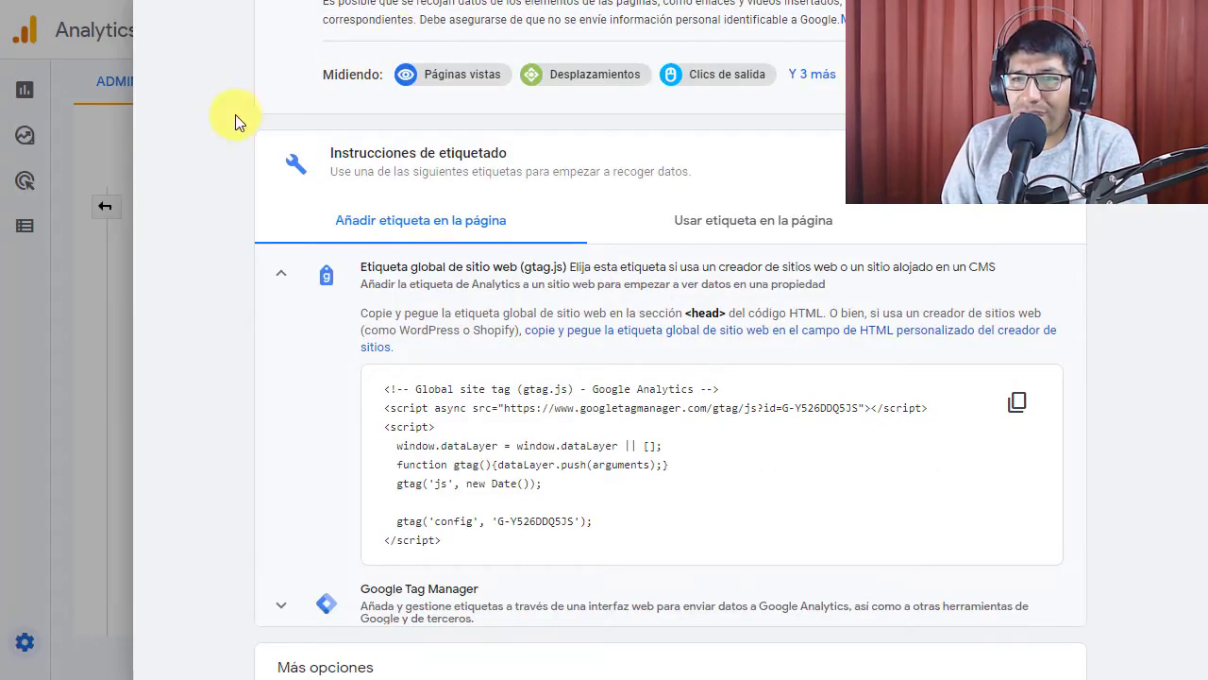
Close the GA4 data stream details and open the reports overview of the Oregoom - GA4 property to check for incoming data
{"action": "scroll", "coordinate": [205, 312], "scroll_direction": "up", "scroll_amount": 5}
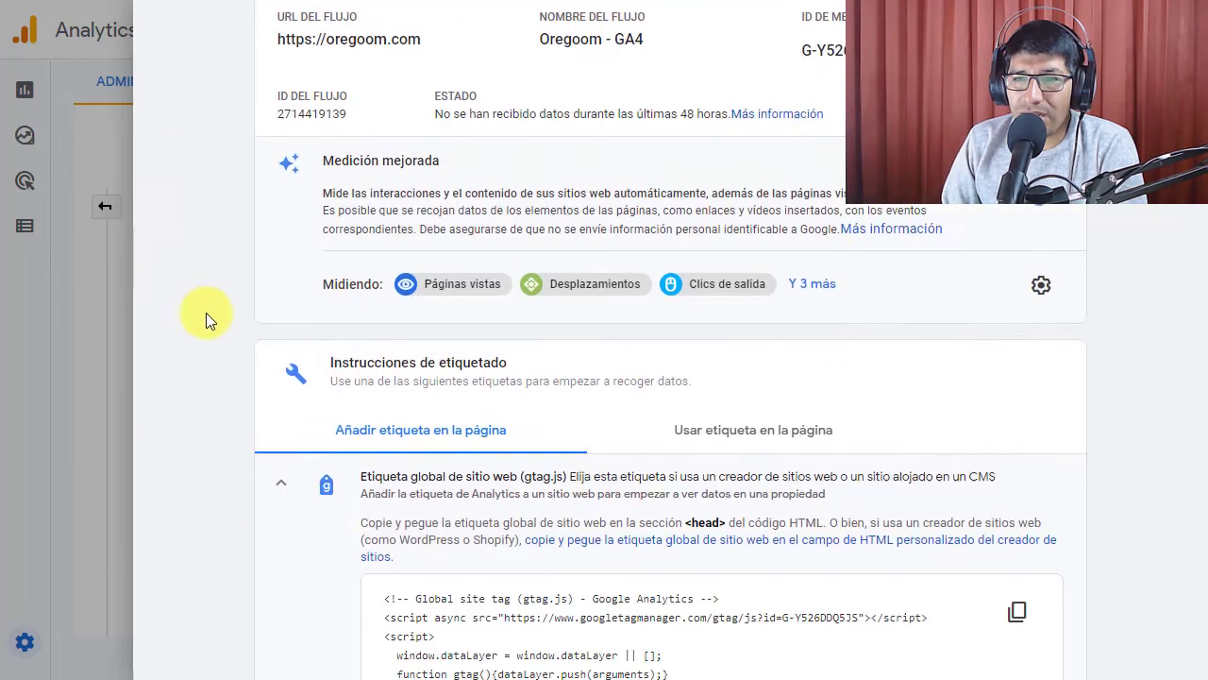
{"action": "left_click", "coordinate": [167, 32]}
{"action": "left_click", "coordinate": [25, 88]}
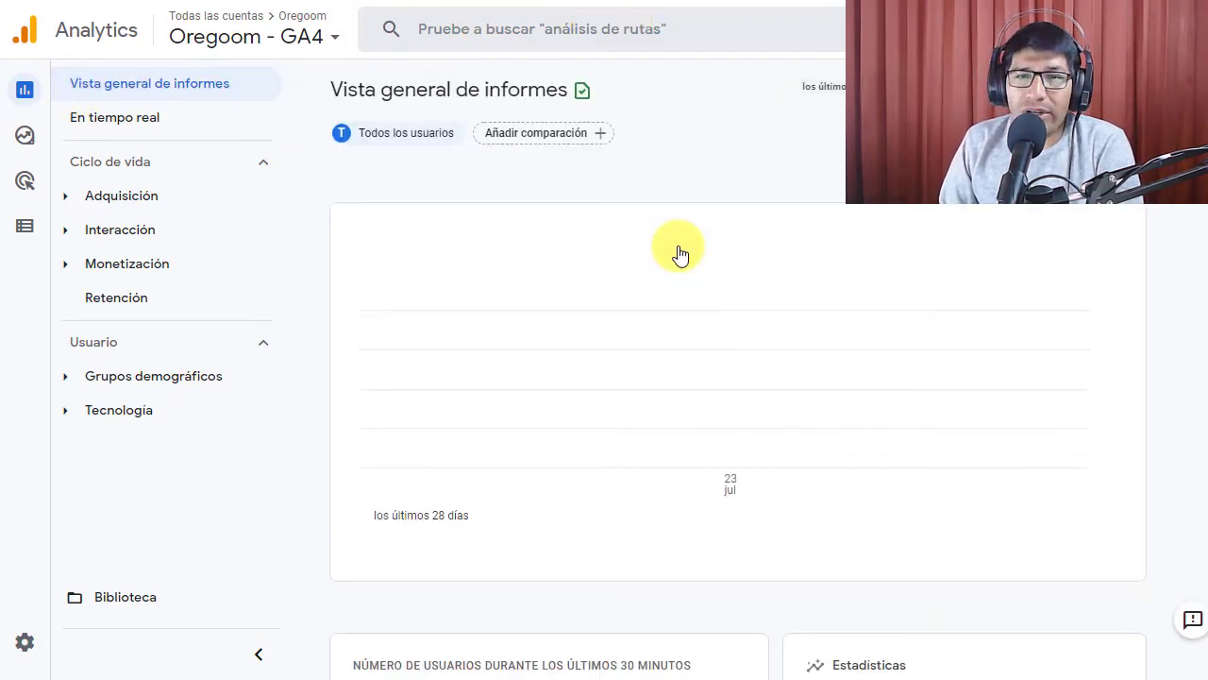
{"action": "mouse_move", "coordinate": [440, 369]}
{"action": "scroll", "coordinate": [440, 370], "scroll_direction": "down", "scroll_amount": 10}
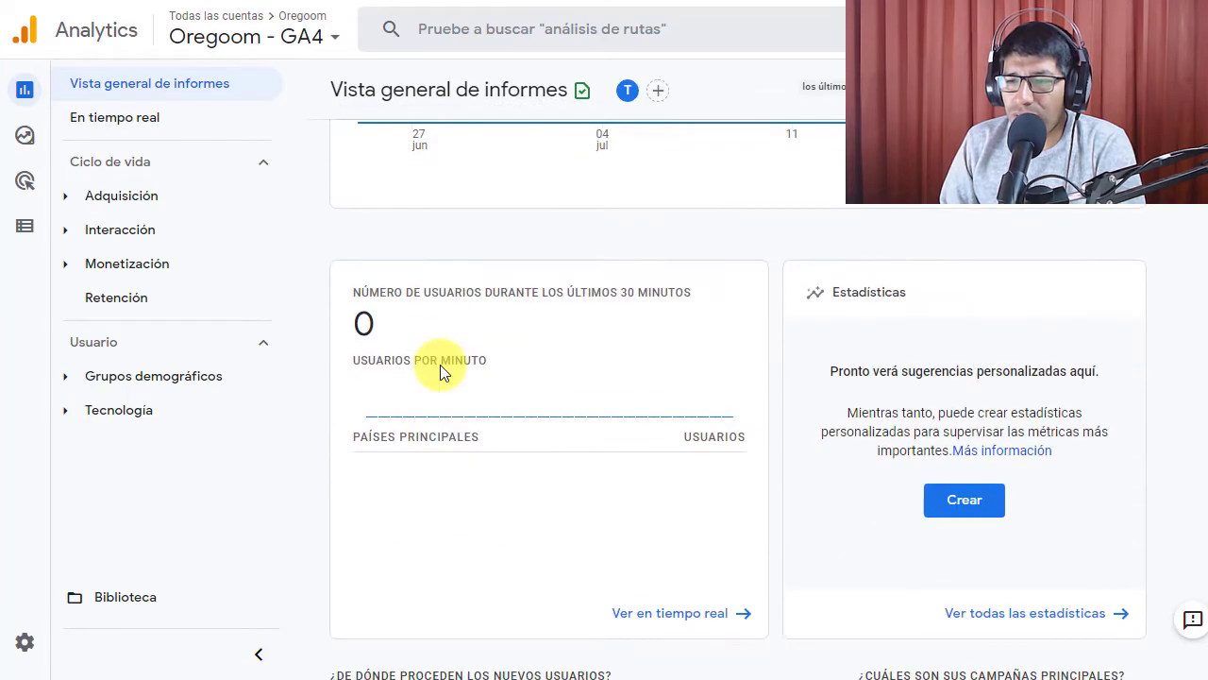
{"action": "scroll", "coordinate": [440, 365], "scroll_direction": "down", "scroll_amount": 10}
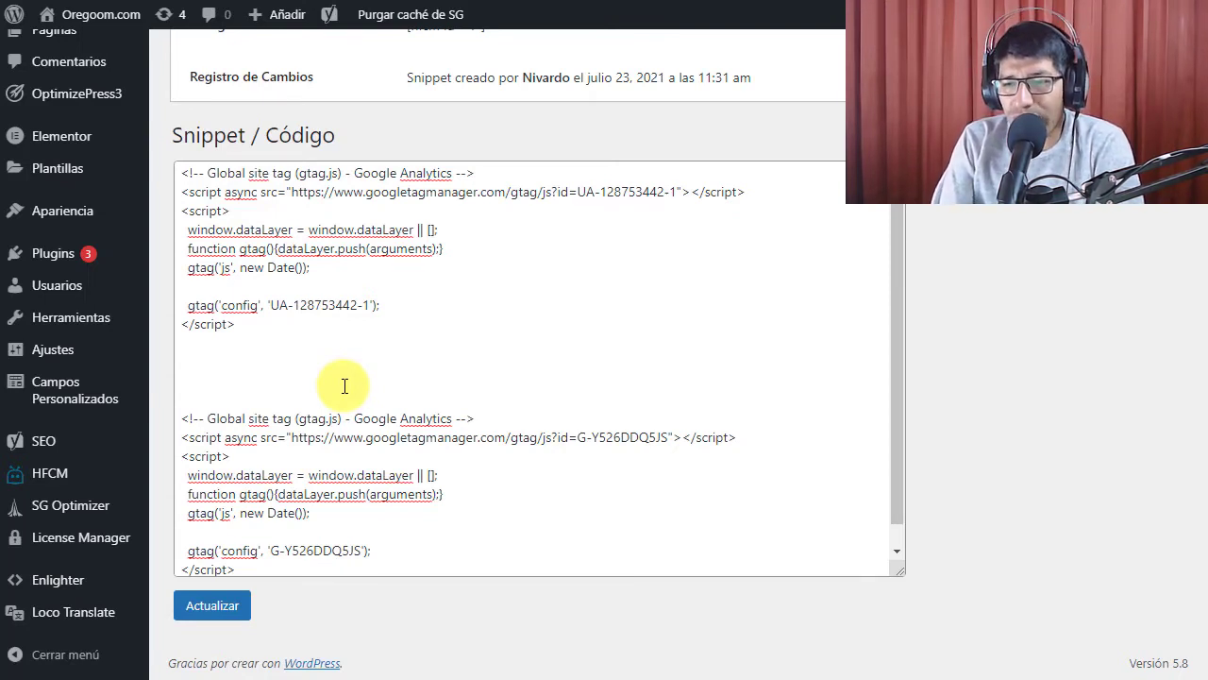
Switch to the WordPress snippet editor and highlight the whole Universal Analytics tag in the code to review it
{"action": "left_click", "coordinate": [239, 325]}
{"action": "left_click_drag", "start_coordinate": [240, 323], "coordinate": [195, 216]}
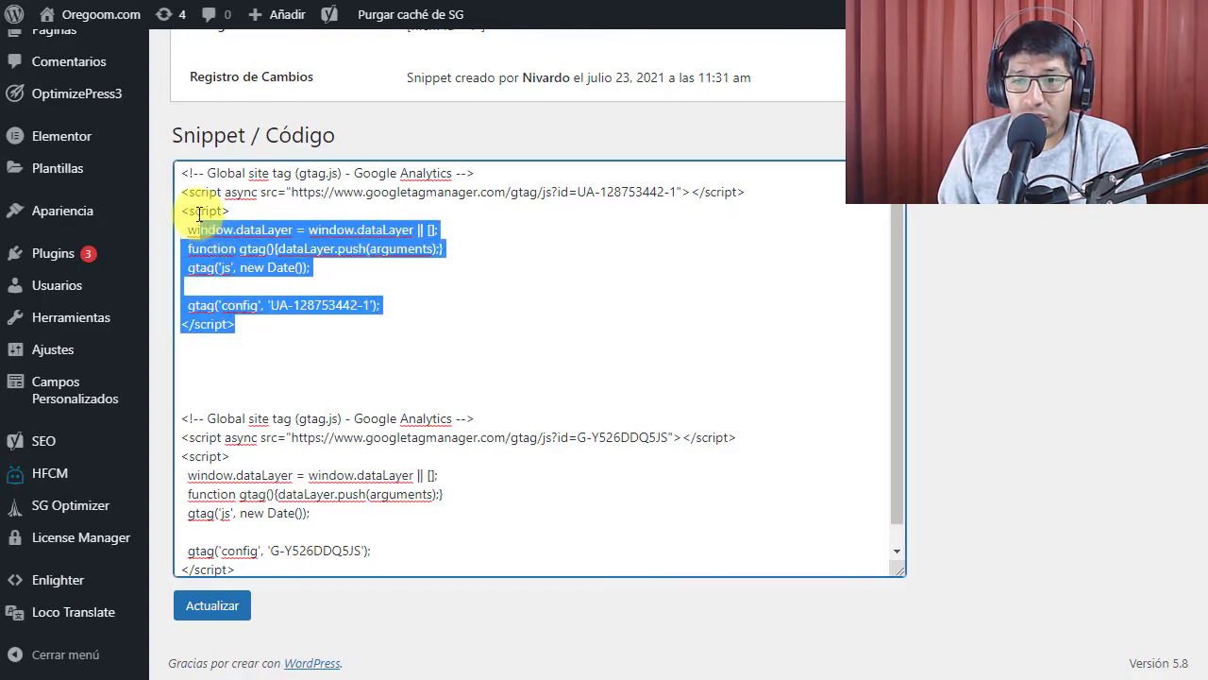
{"action": "left_click", "coordinate": [239, 325]}
{"action": "left_click_drag", "start_coordinate": [238, 325], "coordinate": [179, 173]}
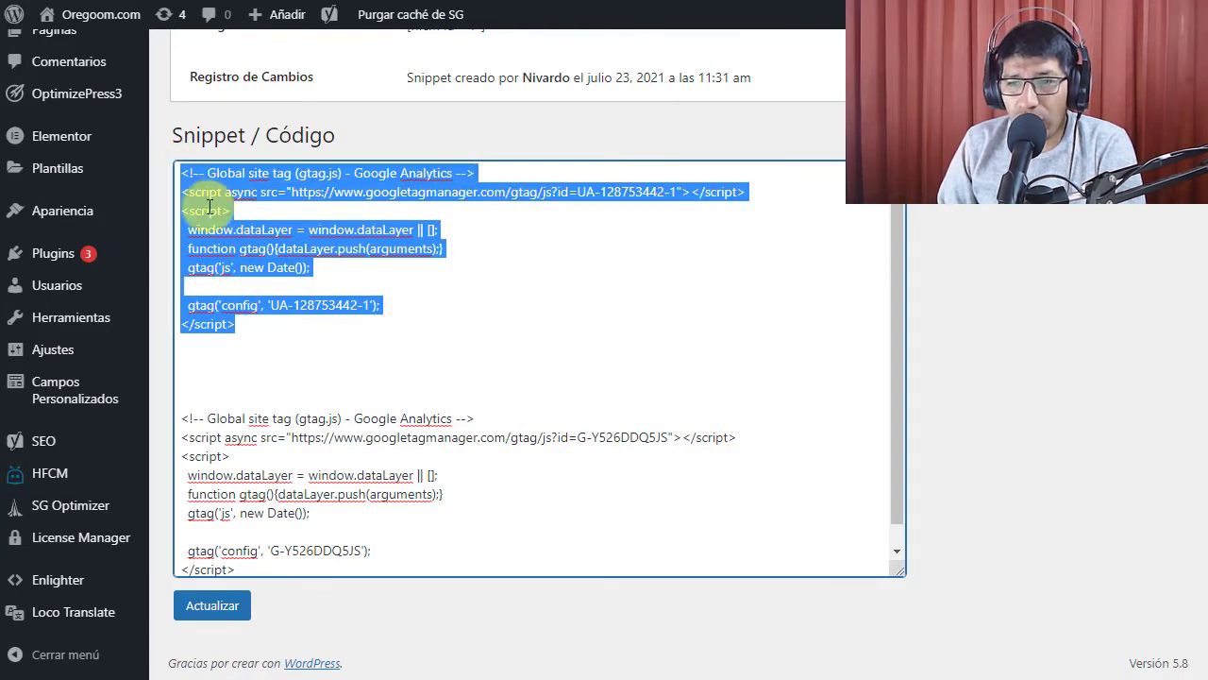
{"action": "left_click", "coordinate": [280, 338]}
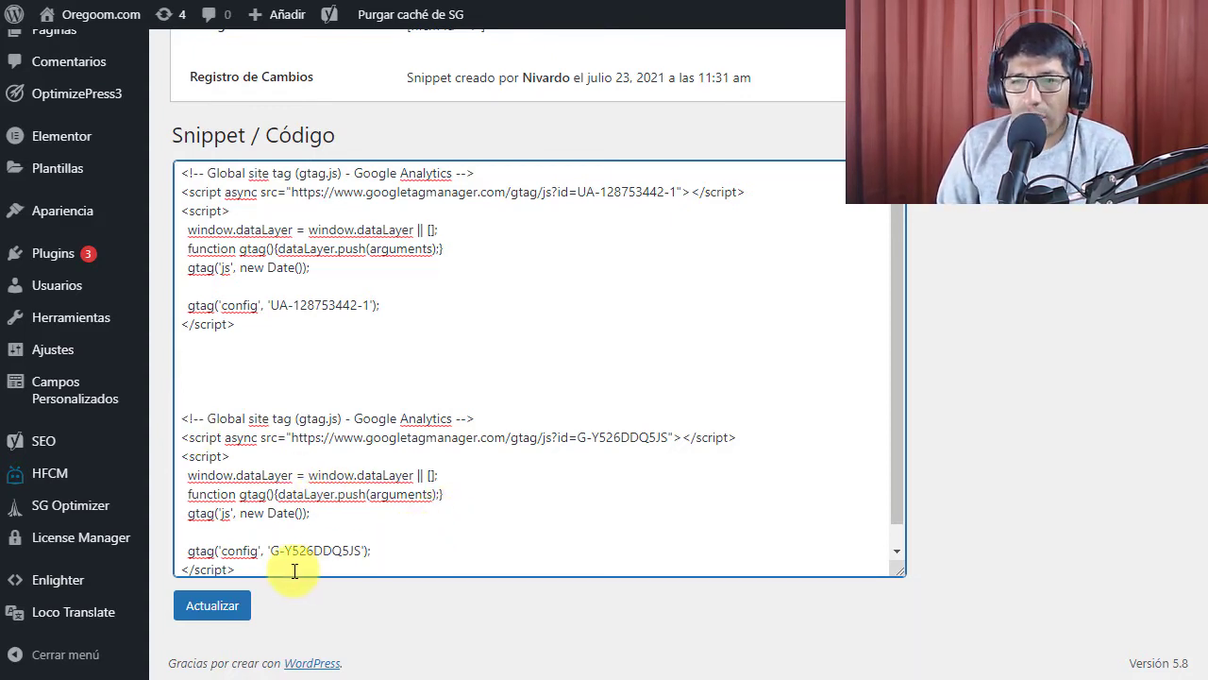
Check the snippet's location, device and status settings, and save the updated Google Analytics snippet
{"action": "scroll", "coordinate": [1010, 337], "scroll_direction": "up", "scroll_amount": 2}
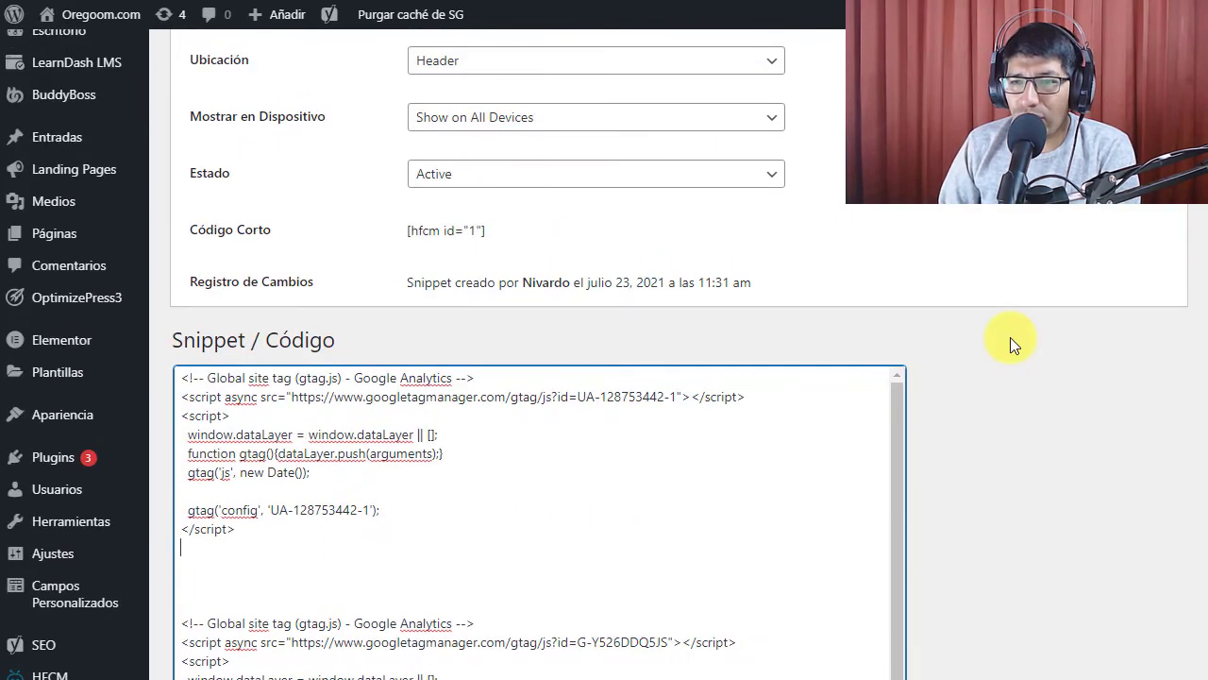
{"action": "scroll", "coordinate": [1010, 337], "scroll_direction": "down", "scroll_amount": 2}
{"action": "left_click", "coordinate": [204, 609]}
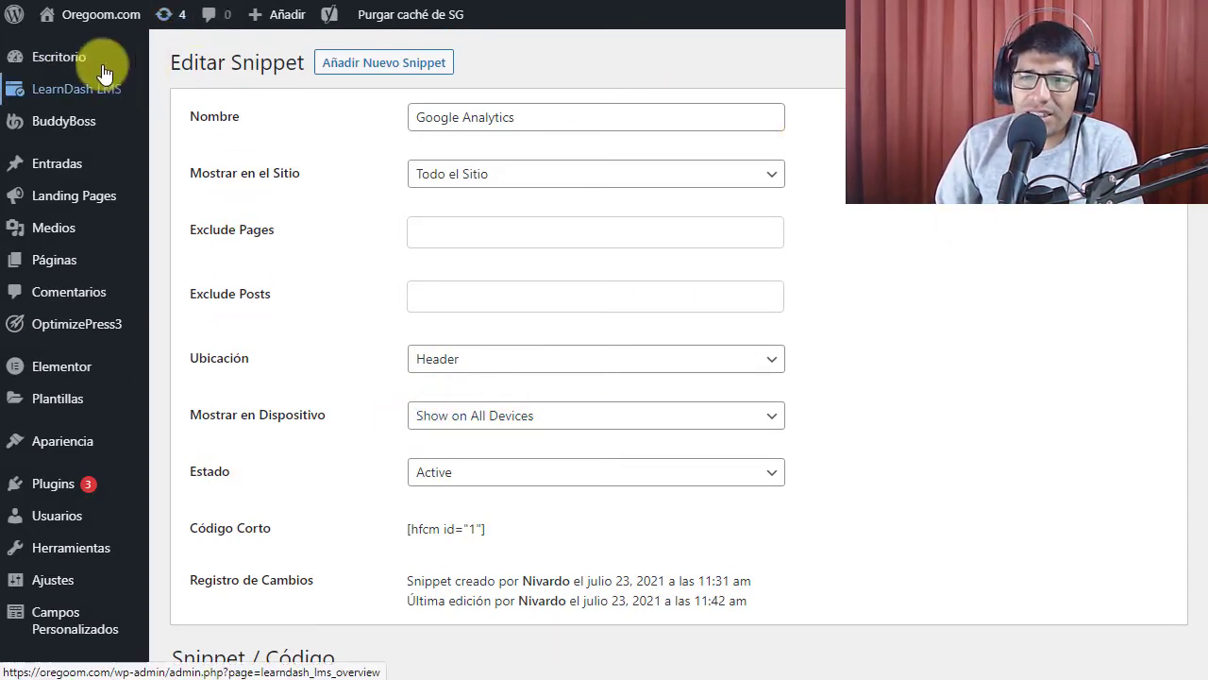
Visit the live Oregoom.com site from WordPress and open its Cursos page to generate test page views
{"action": "mouse_move", "coordinate": [89, 14]}
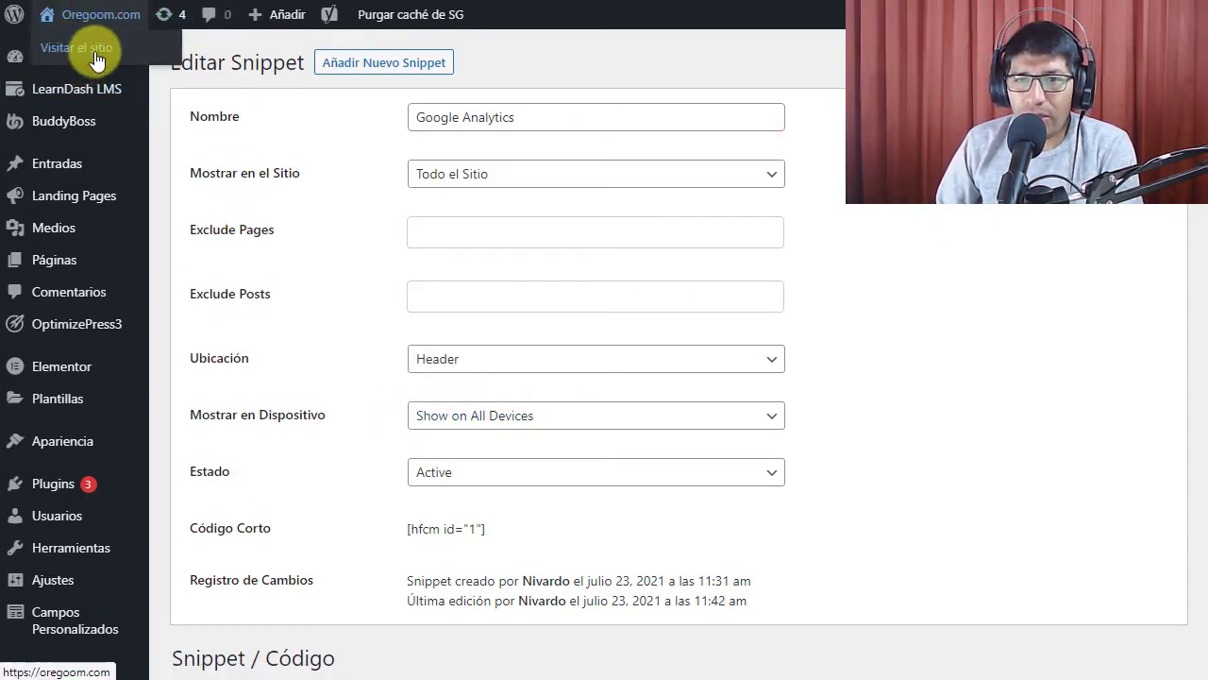
{"action": "left_click", "coordinate": [98, 58]}
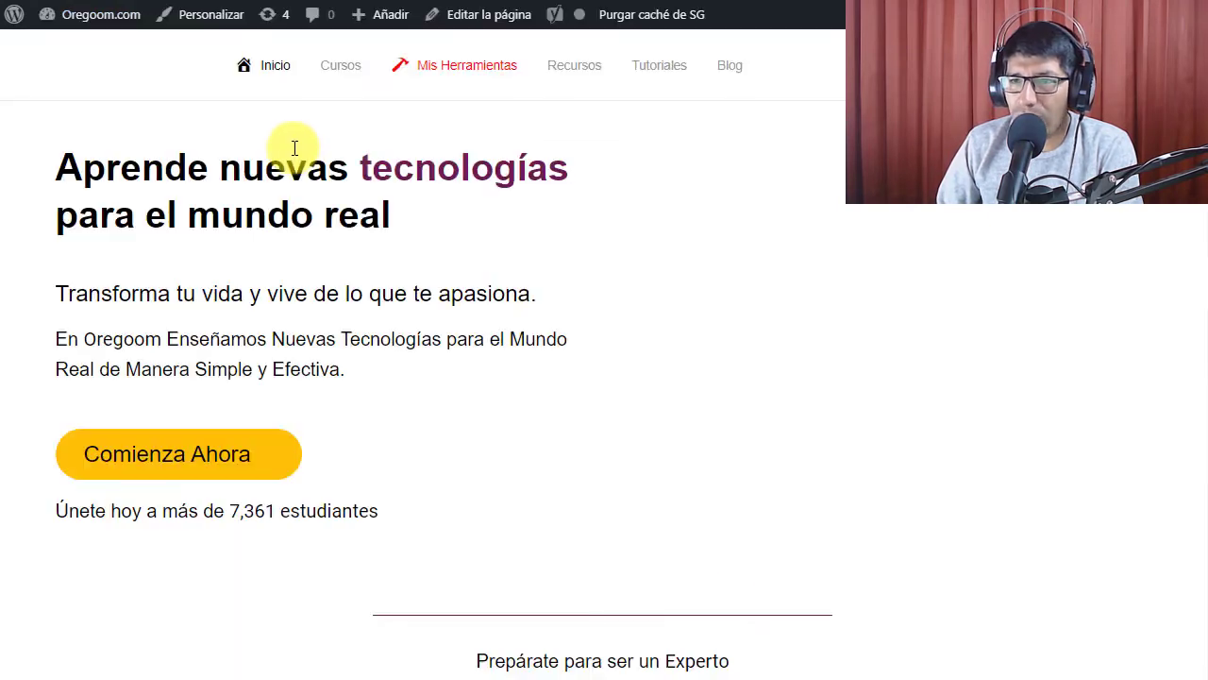
{"action": "left_click", "coordinate": [347, 66]}
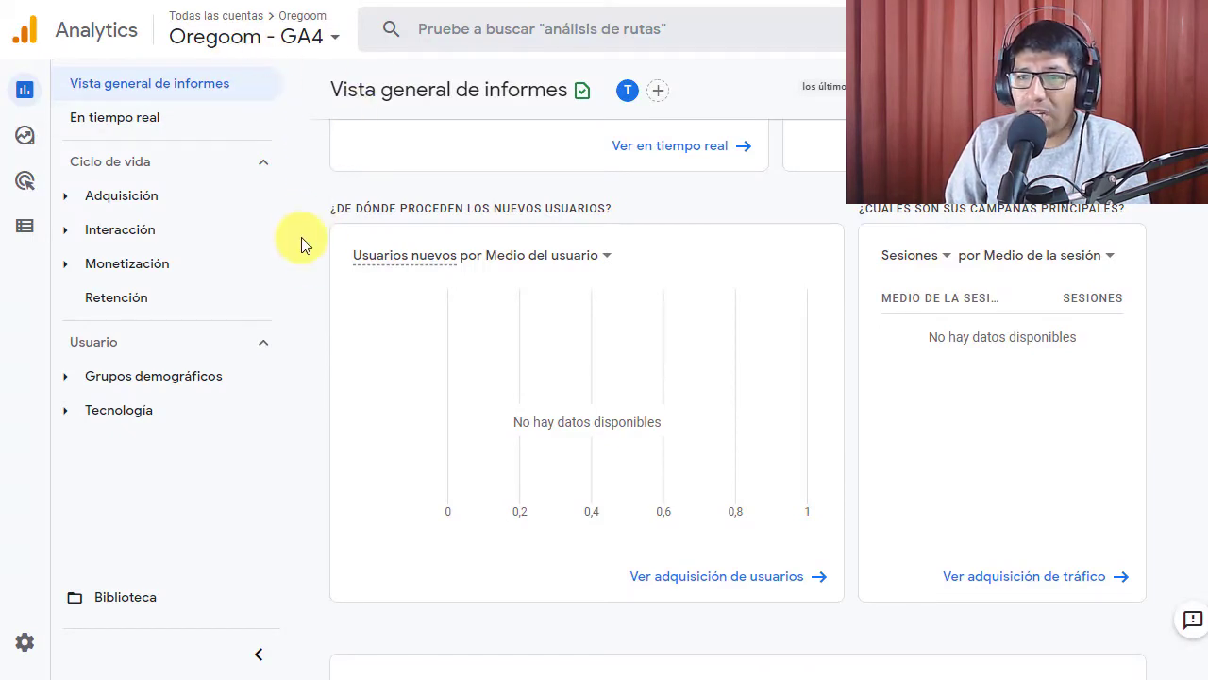
Switch to Google Analytics, open the GA4 real-time report and examine its users, page visits and events
{"action": "left_click", "coordinate": [103, 130]}
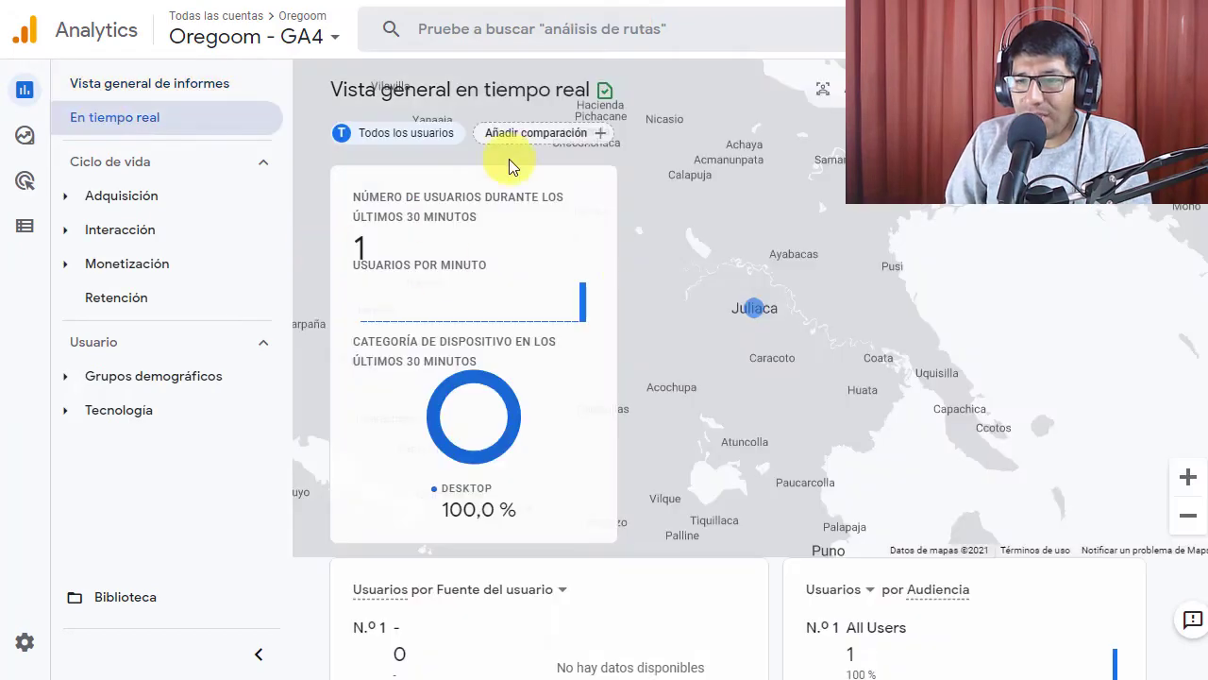
{"action": "scroll", "coordinate": [646, 306], "scroll_direction": "down", "scroll_amount": 2}
{"action": "scroll", "coordinate": [645, 307], "scroll_direction": "up", "scroll_amount": 2}
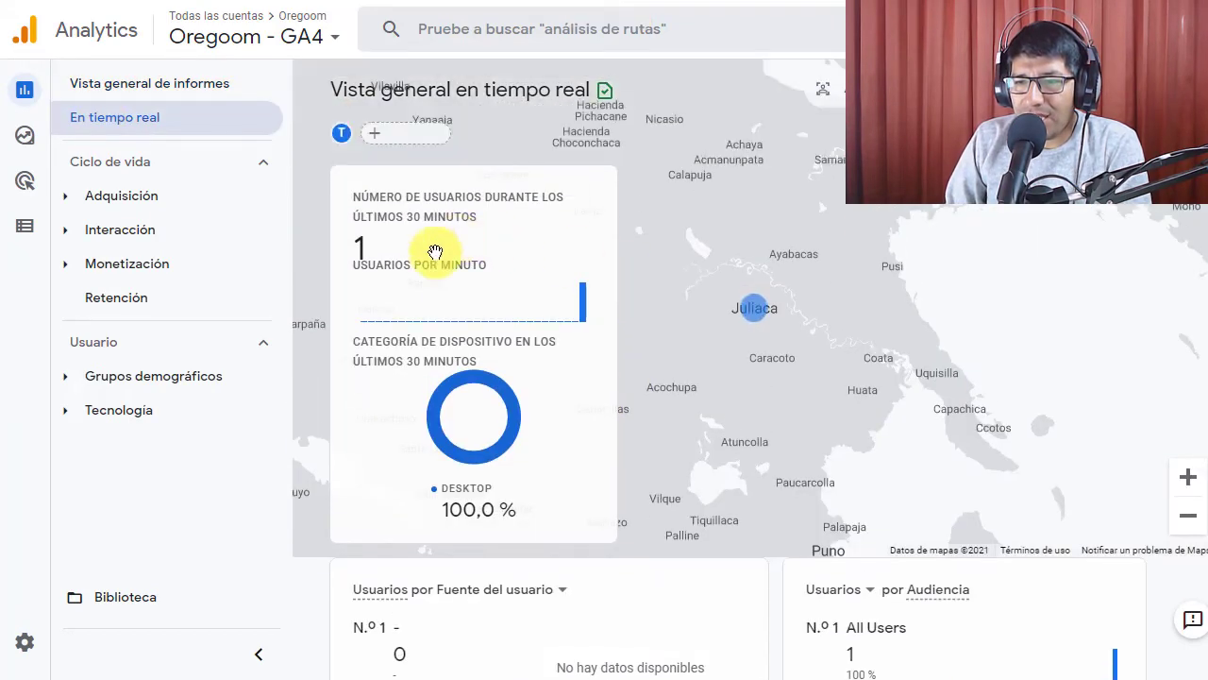
{"action": "mouse_move", "coordinate": [522, 313]}
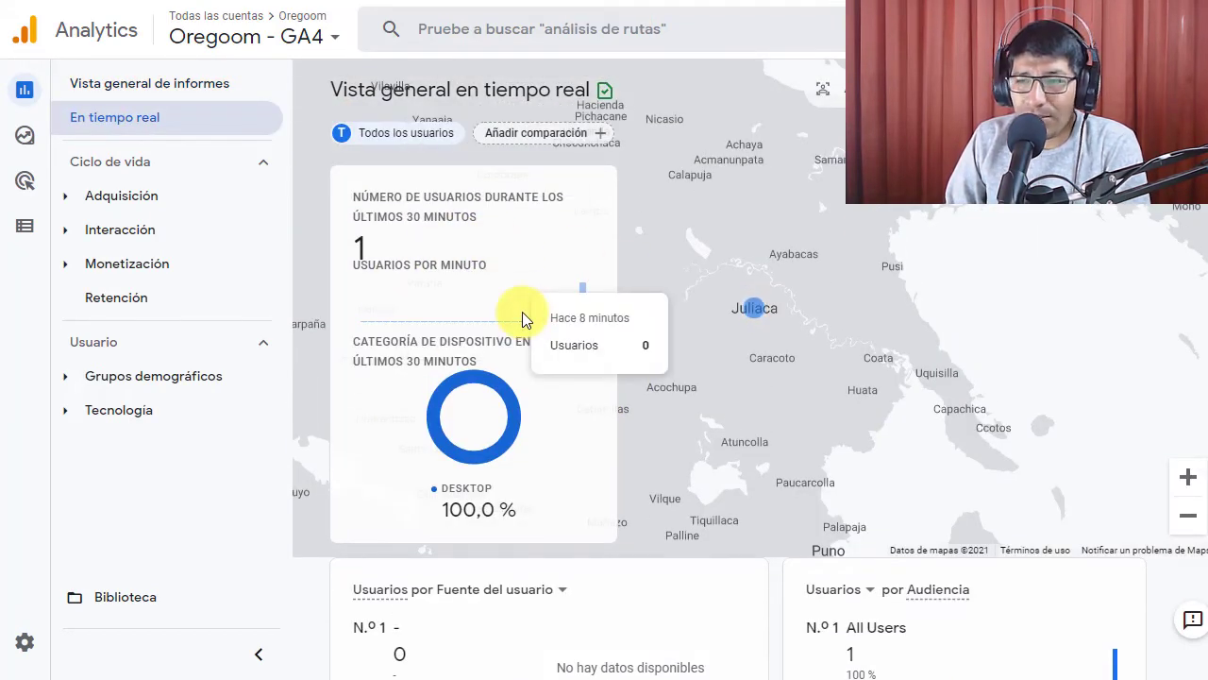
{"action": "scroll", "coordinate": [694, 323], "scroll_direction": "down", "scroll_amount": 7}
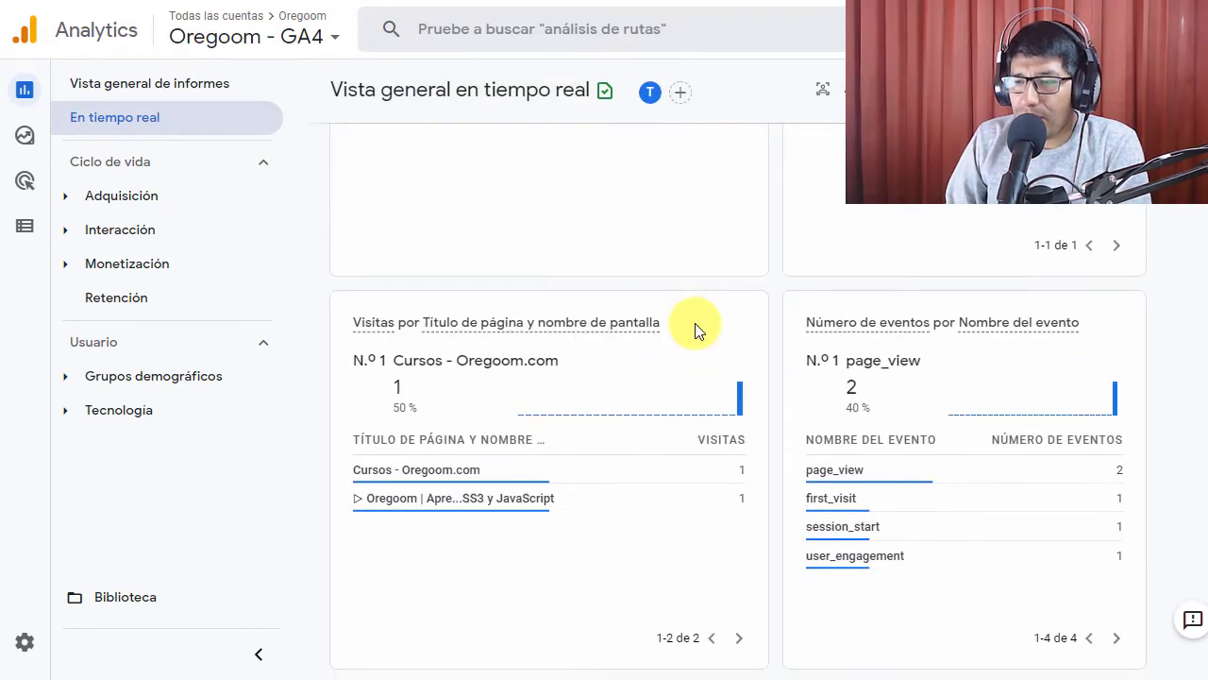
{"action": "scroll", "coordinate": [694, 323], "scroll_direction": "down", "scroll_amount": 1}
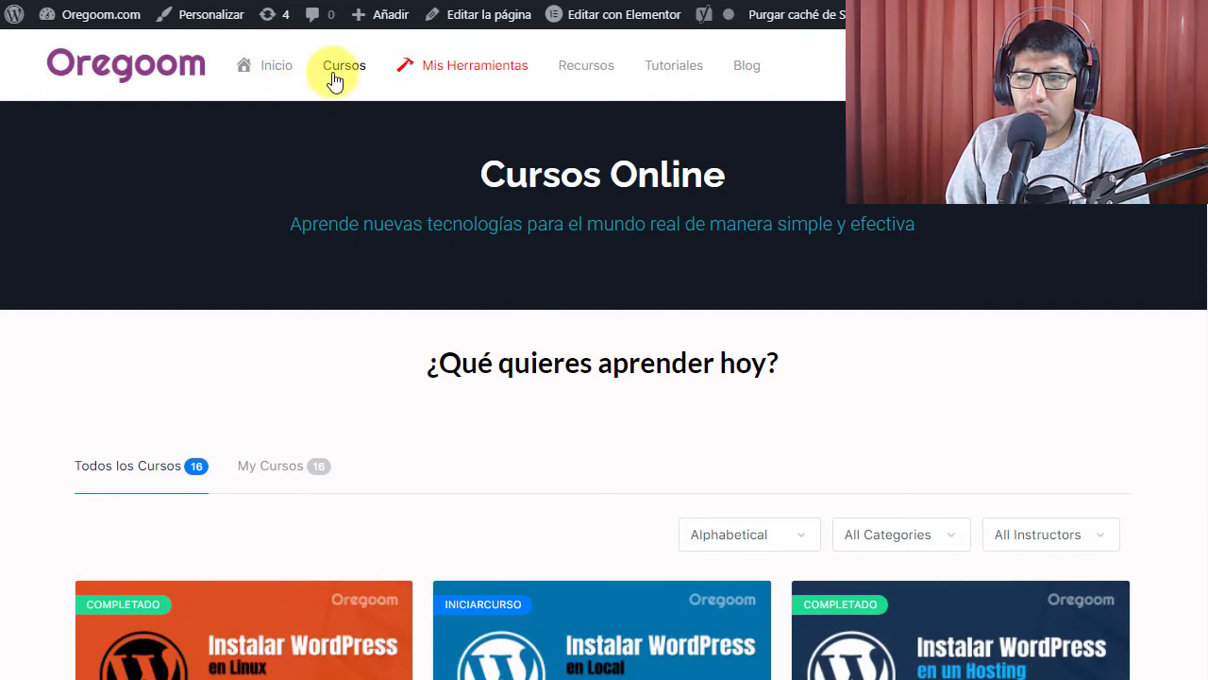
Open the Tutoriales page on the live site and check its visit by page title in the GA4 real-time report
{"action": "left_click", "coordinate": [670, 78]}
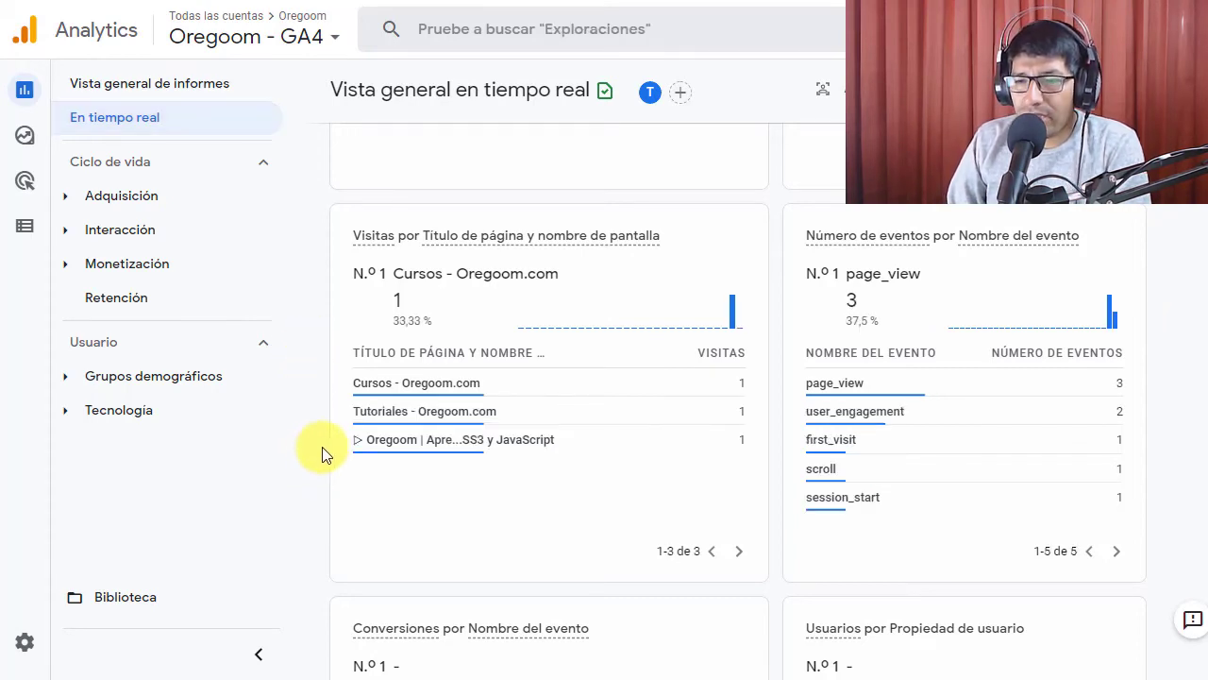
{"action": "mouse_move", "coordinate": [472, 412]}
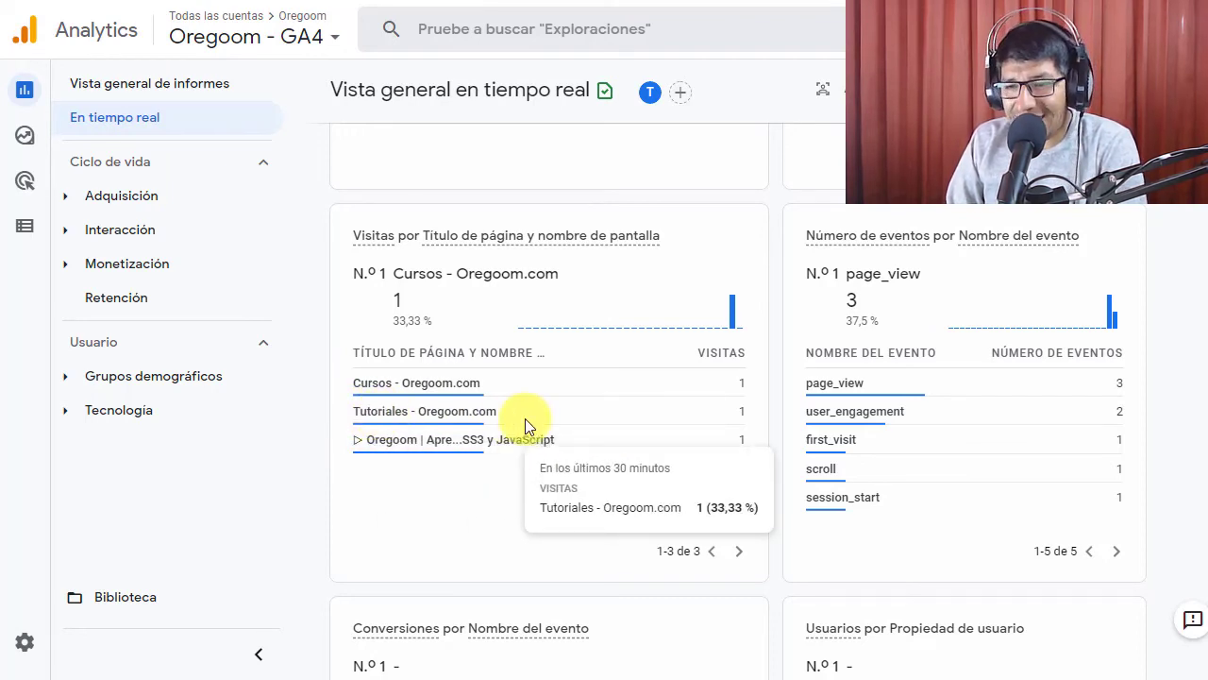
{"action": "scroll", "coordinate": [358, 459], "scroll_direction": "up", "scroll_amount": 3}
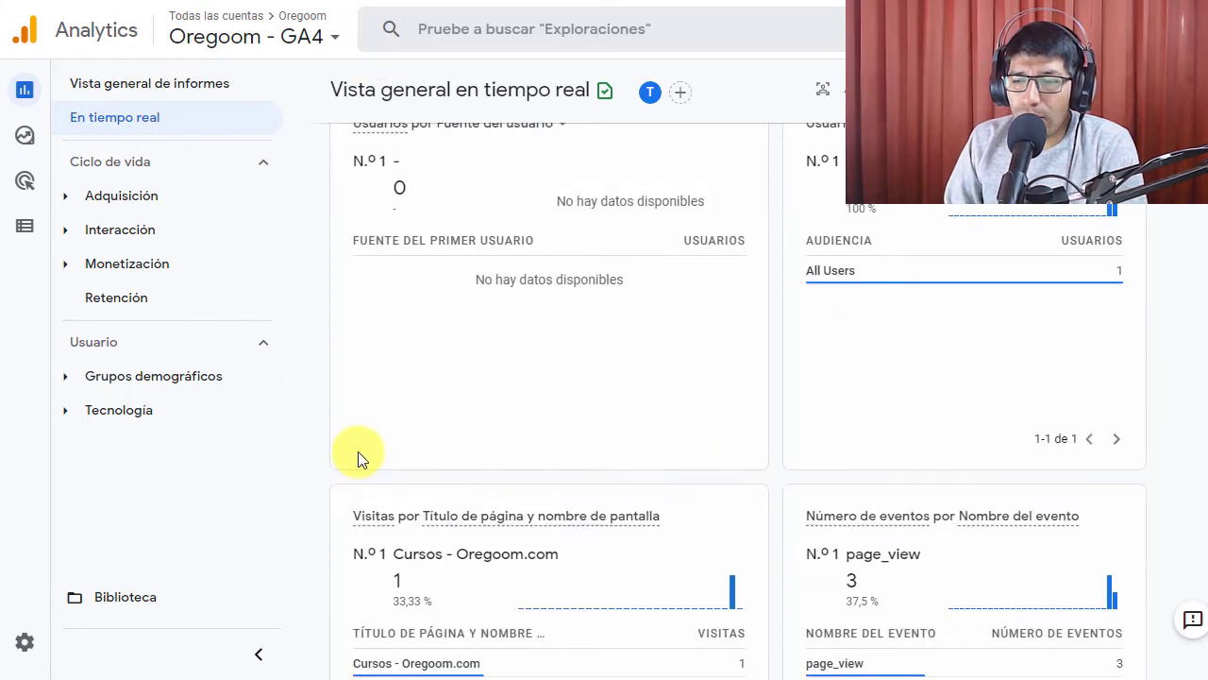